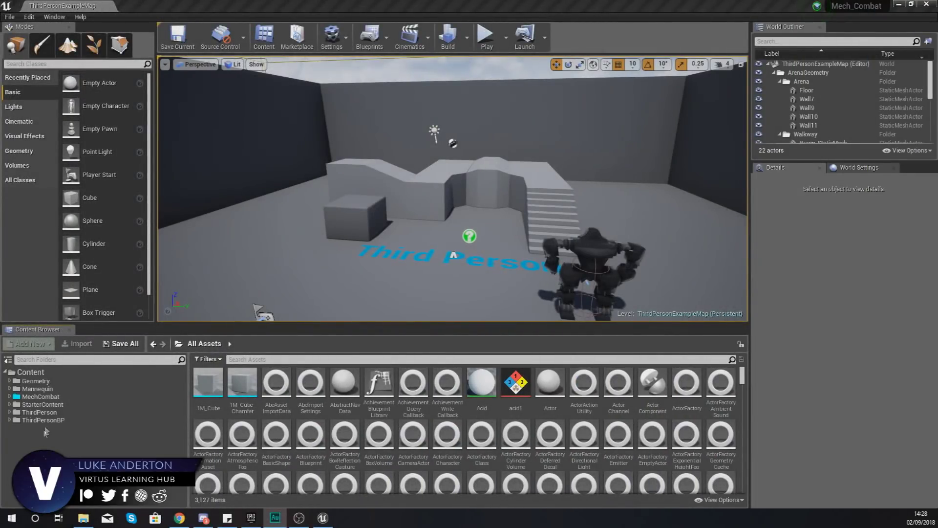
Select the Content folder in the folder tree to list its eight items
click(47, 374)
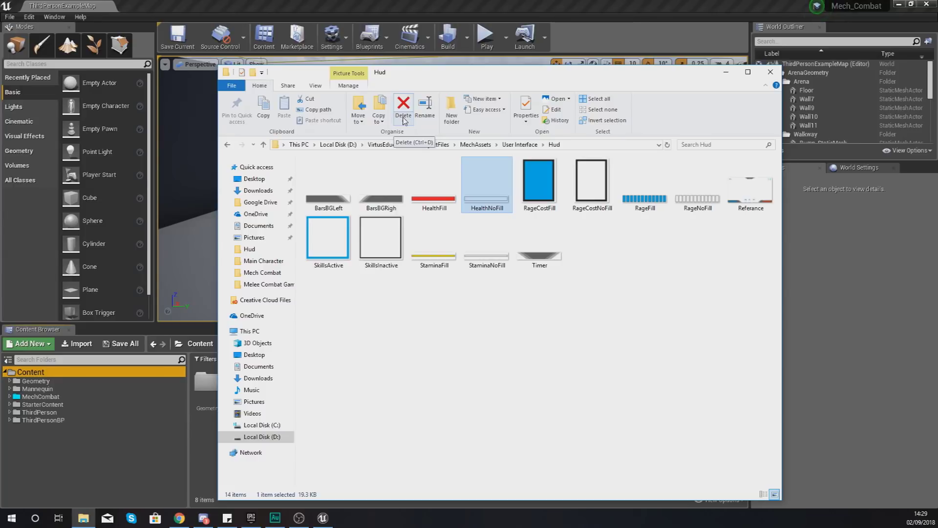
In File Explorer, go to ProjectFiles > MechAssets > User Interface > Hud
click(432, 145)
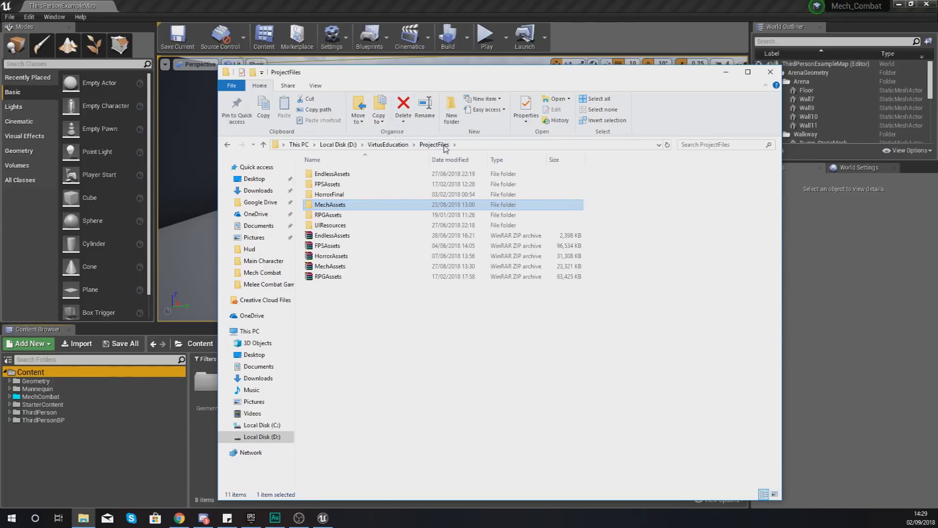
double_click(336, 204)
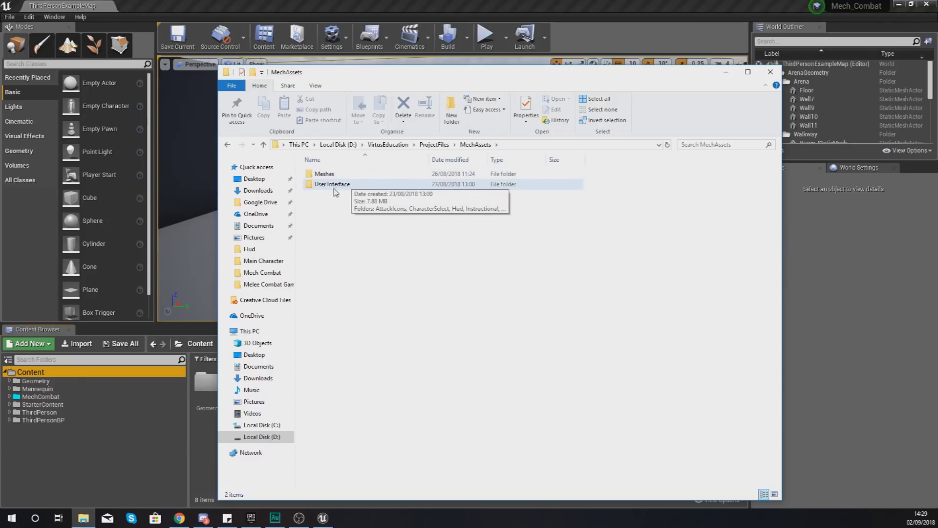
double_click(342, 188)
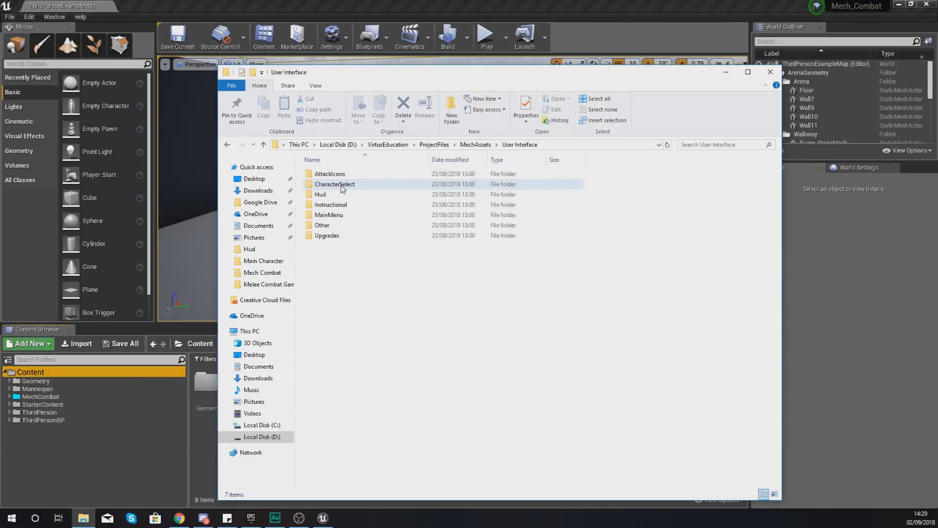
double_click(337, 195)
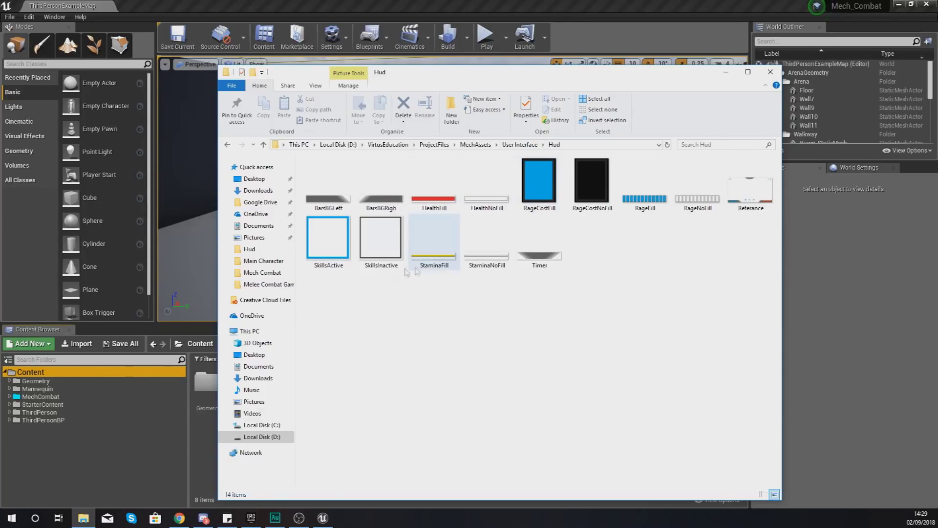
Review the Hud images, selecting all but Referance, then show MechCombat in the Content Browser
drag(331, 294, 751, 217)
click(750, 218)
click(747, 198)
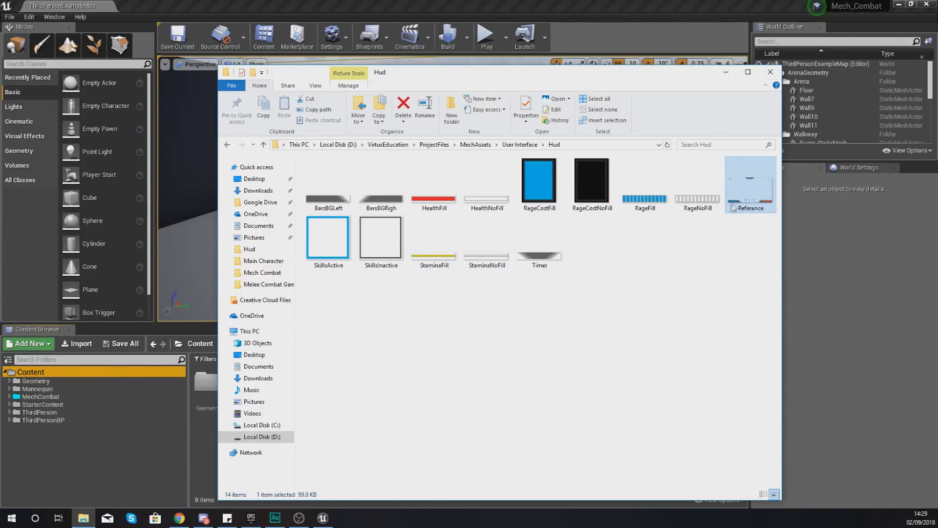
drag(690, 291, 344, 161)
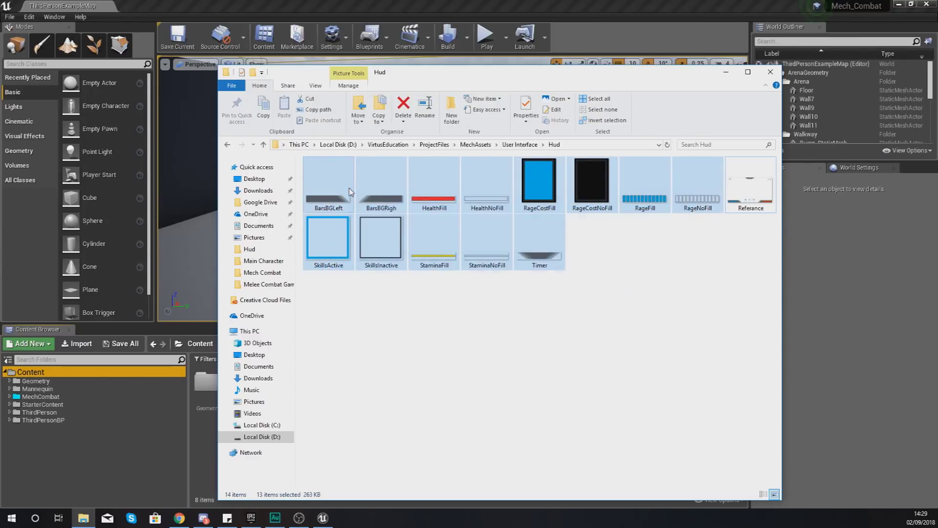
click(329, 183)
click(434, 188)
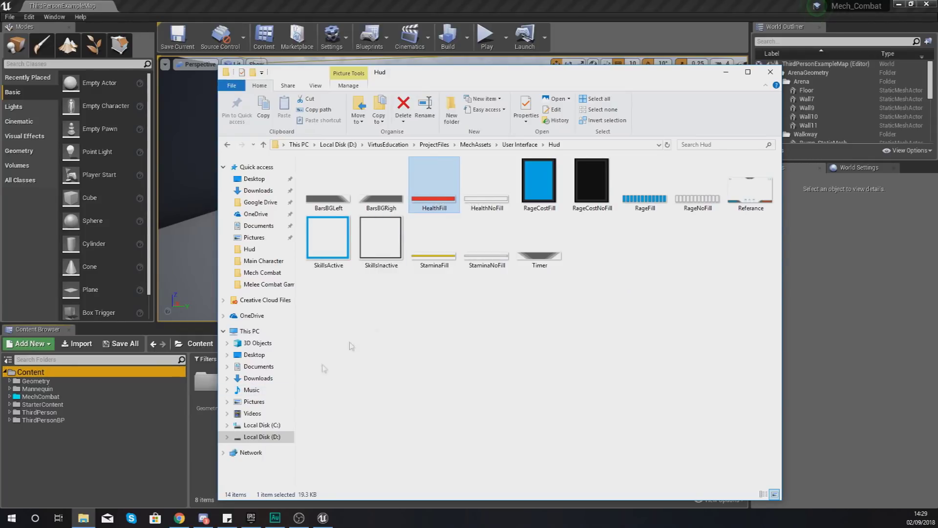
click(473, 312)
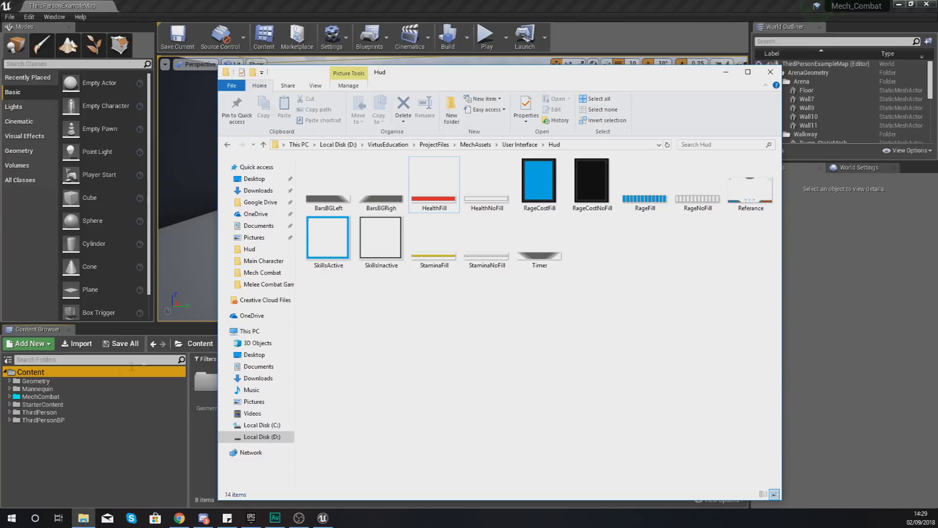
click(49, 397)
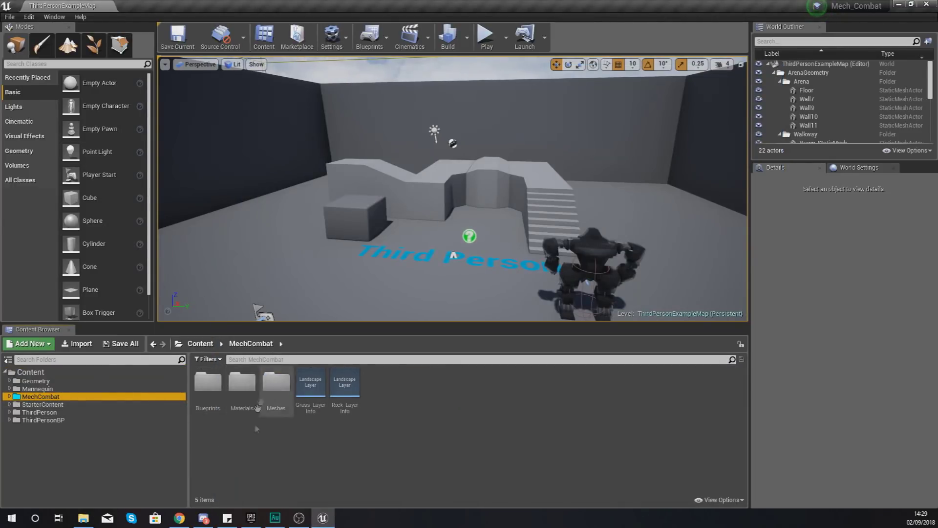
Create a folder named UserInterface inside MechCombat and open it
click(244, 446)
right_click(244, 443)
click(281, 149)
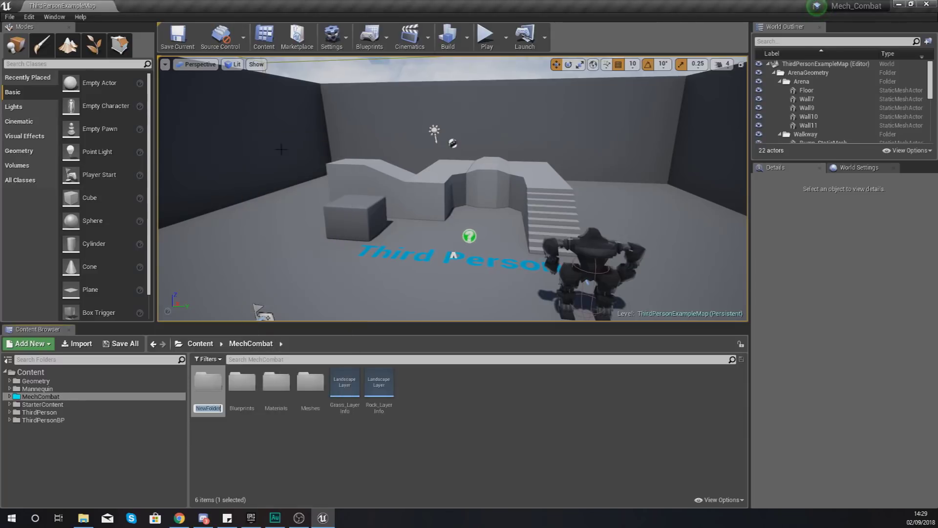
text(UserInterface)
key(Return)
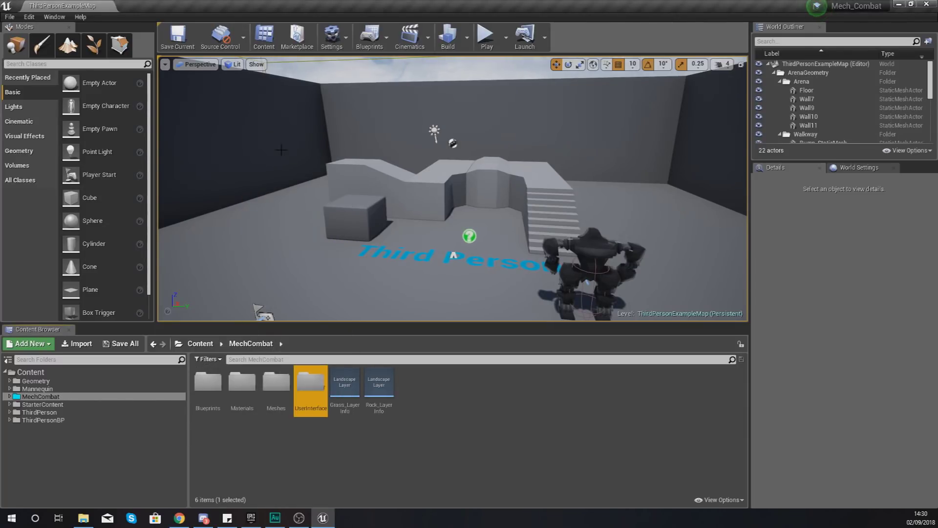
key(Return)
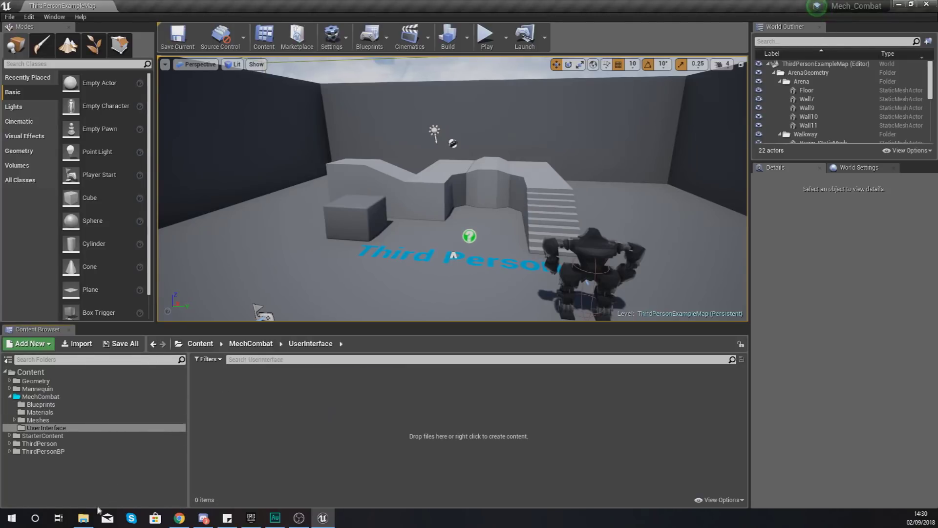
Import the 13 Hud PNGs, excluding Referance, from Explorer into UserInterface
click(83, 519)
key(ctrl+a)
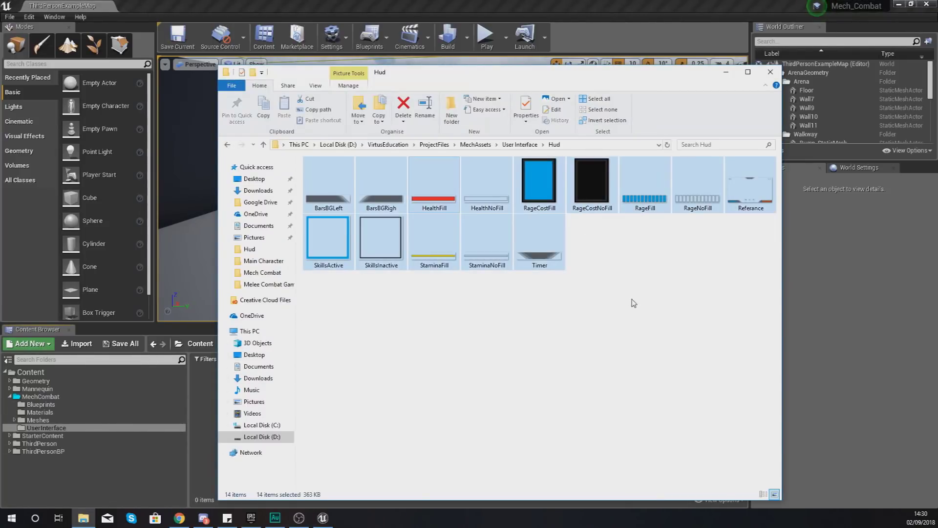
ctrl+click(741, 201)
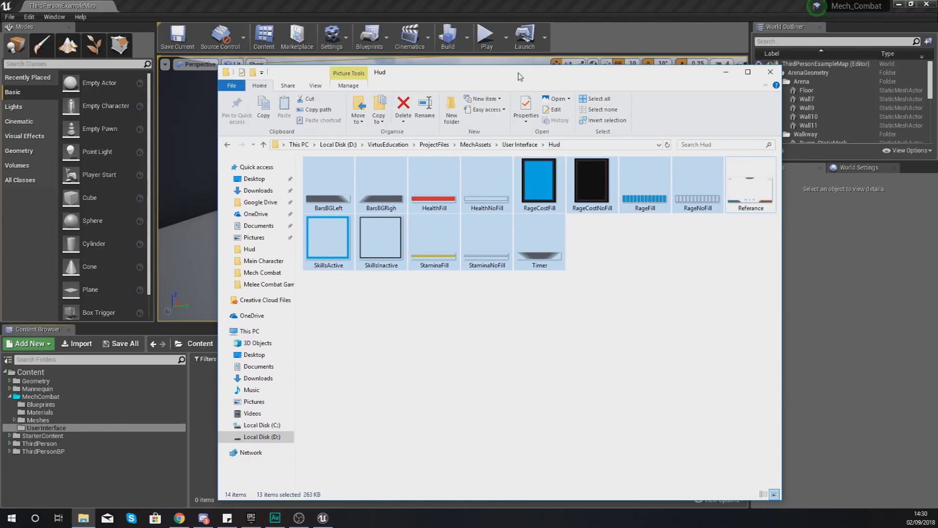
drag(521, 73, 733, 63)
drag(672, 191, 291, 423)
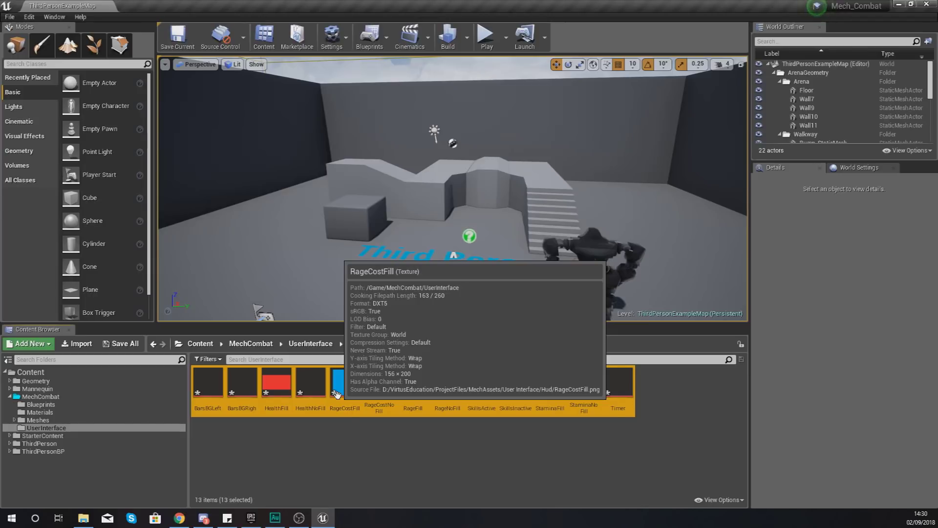
click(350, 418)
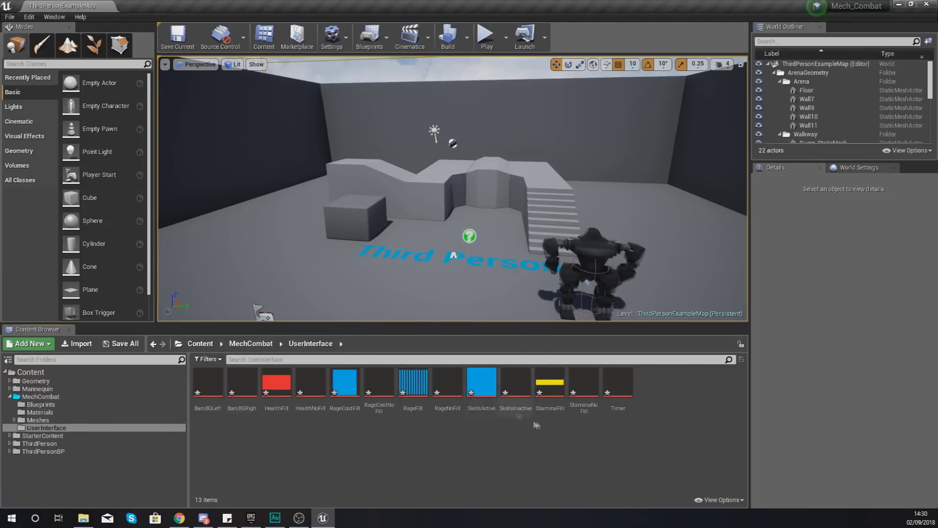
Create a new Widget Blueprint in MechCombat's Blueprints folder
click(490, 368)
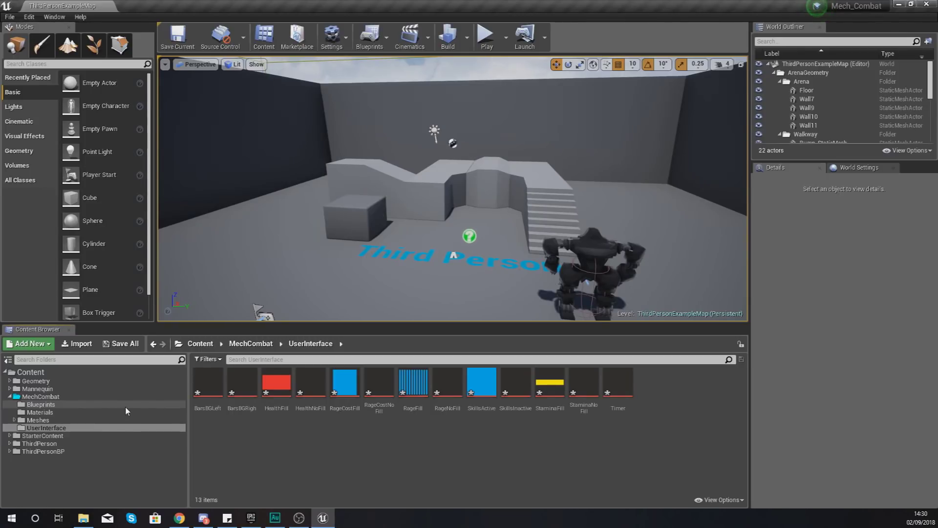
click(43, 406)
right_click(292, 418)
mouse_move(342, 414)
click(462, 481)
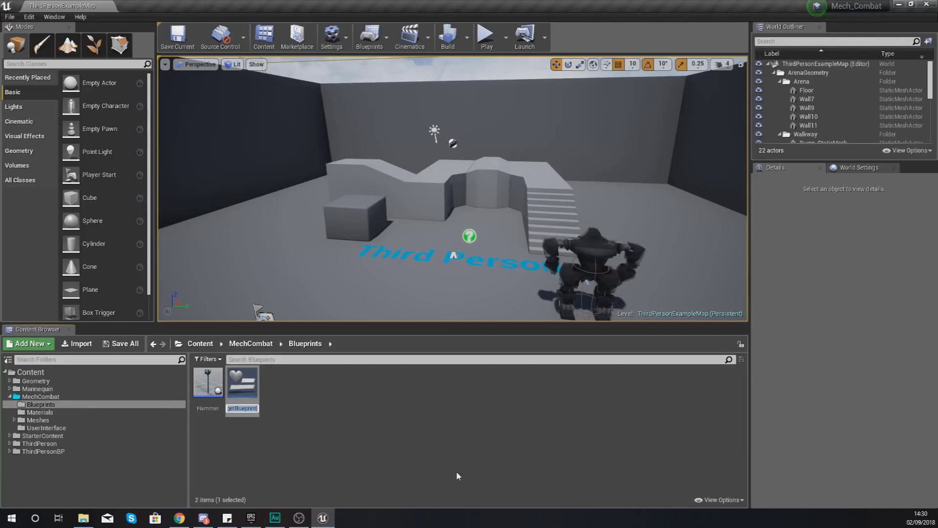
Name the widget HUDWidget and open it in the widget designer
text(HUDW)
text(idget)
key(Return)
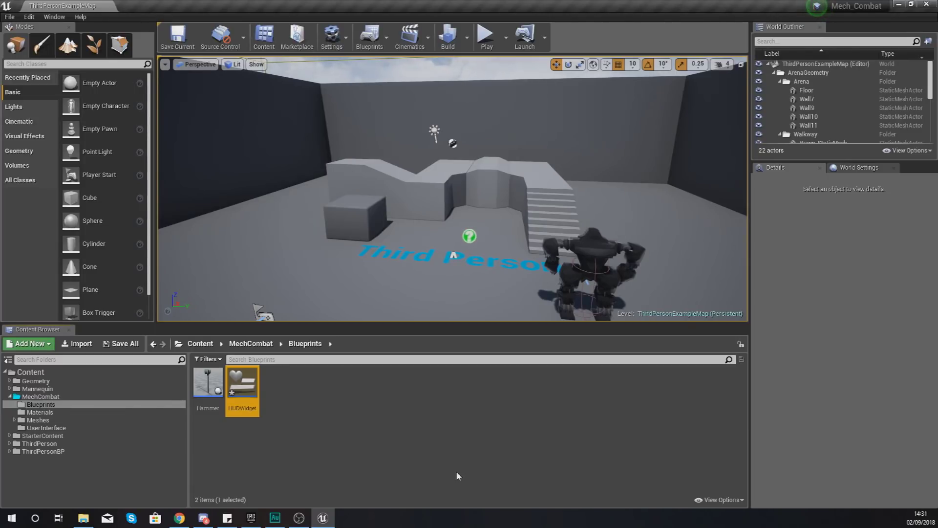
double_click(250, 401)
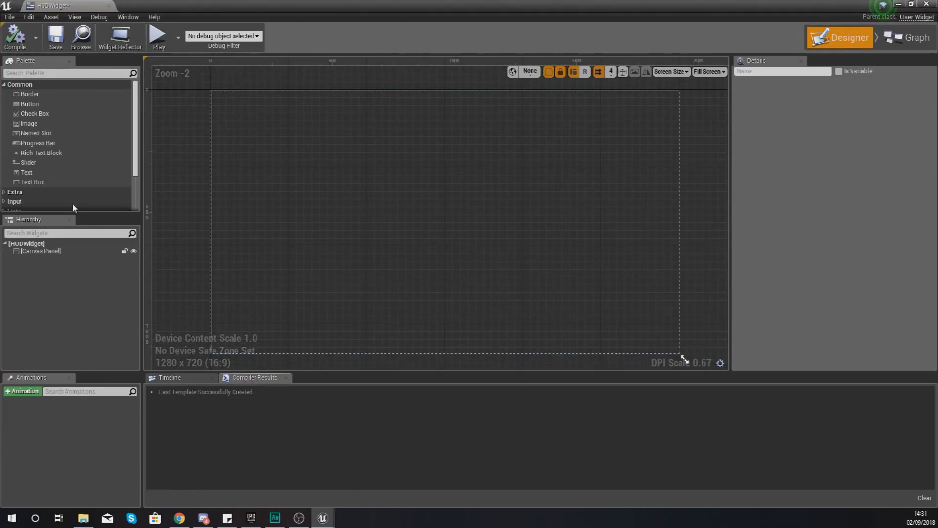
key(alt+Tab)
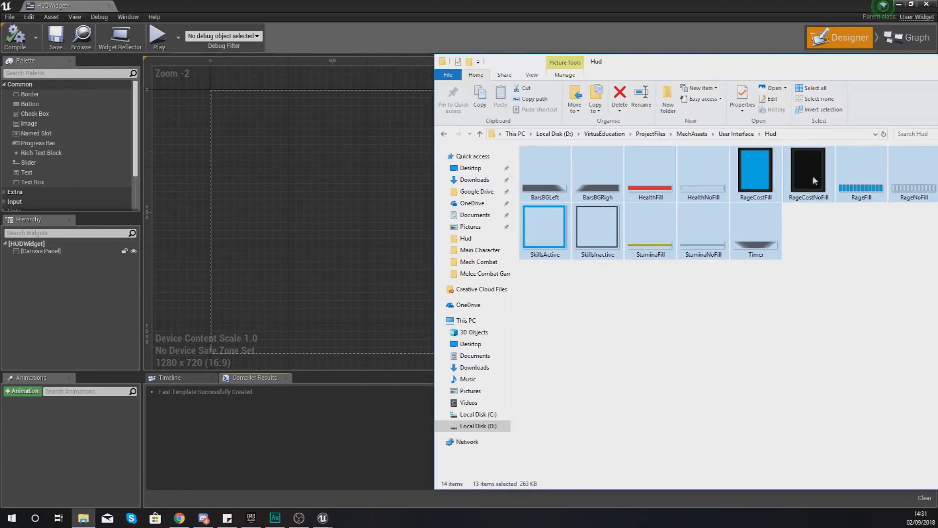
click(851, 233)
drag(699, 62, 498, 57)
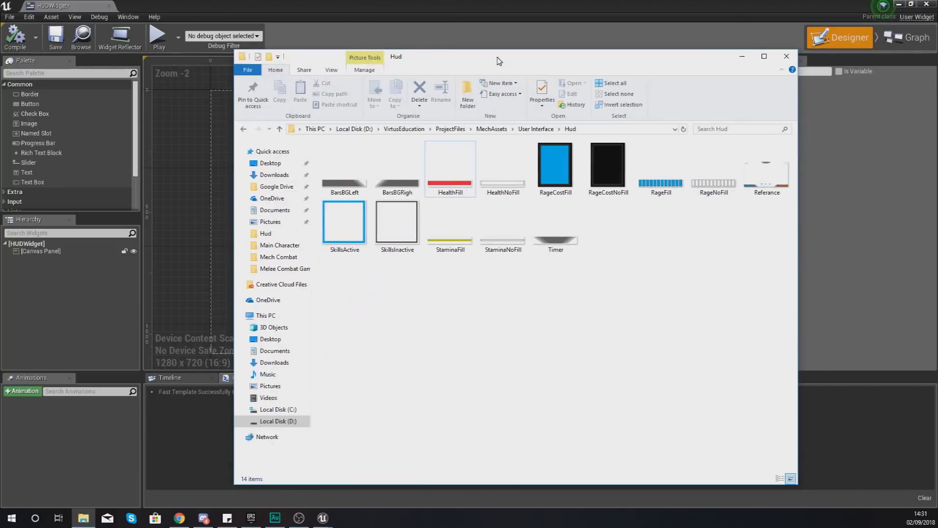
double_click(770, 188)
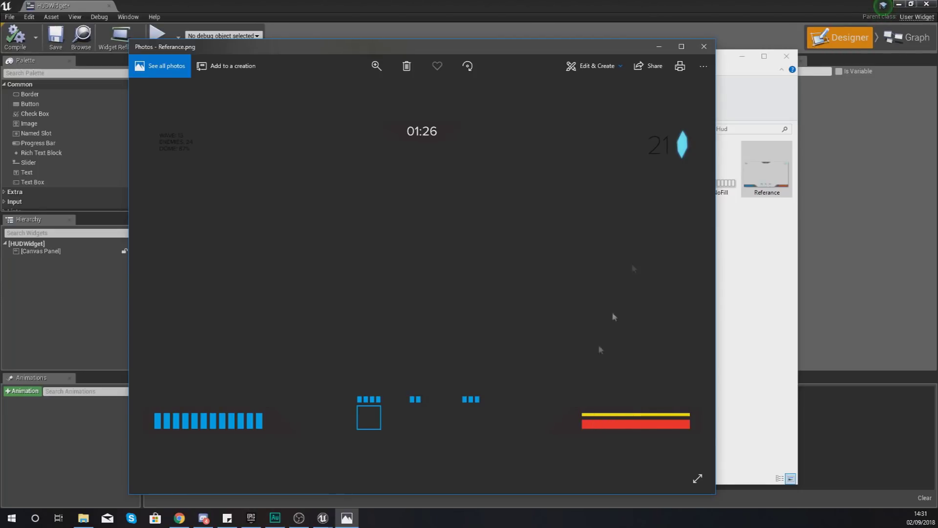
click(703, 46)
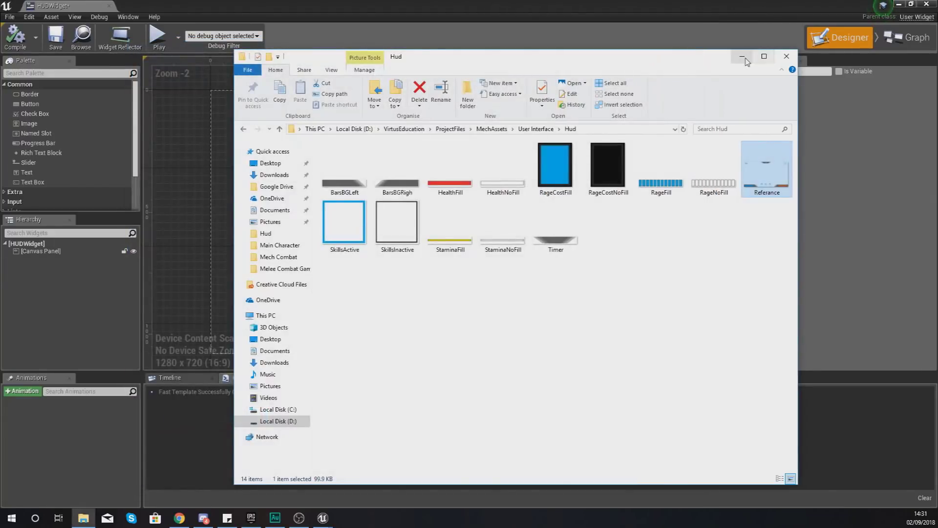
click(741, 56)
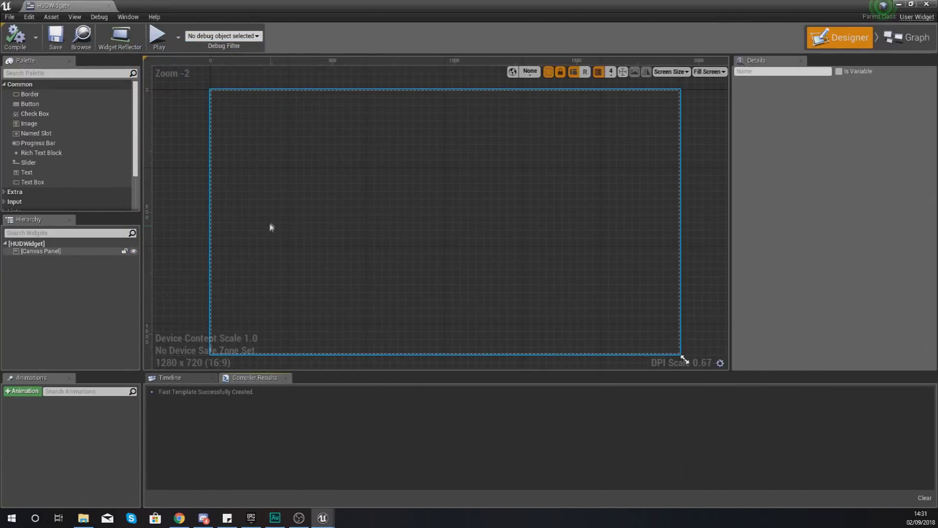
click(268, 226)
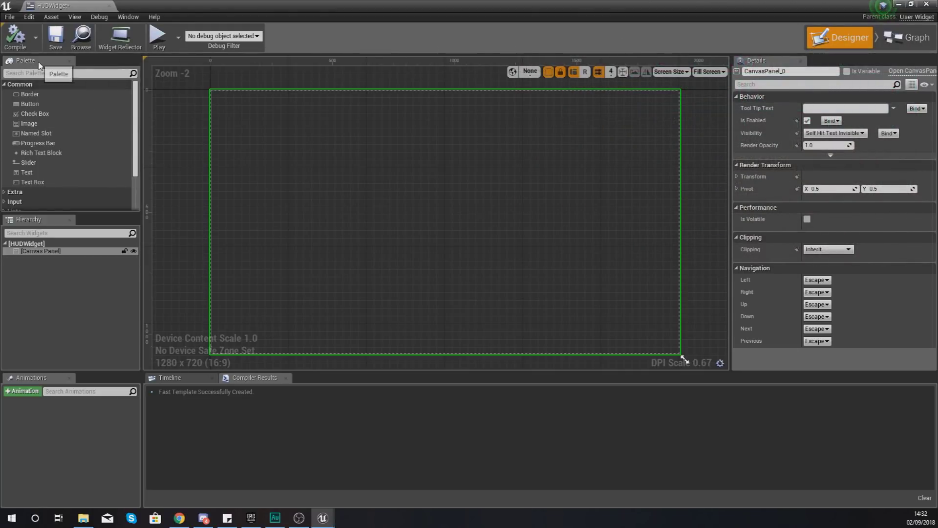
Add an Image widget to the canvas and set its Brush image to BarsBGRigh
click(27, 125)
drag(28, 125, 557, 299)
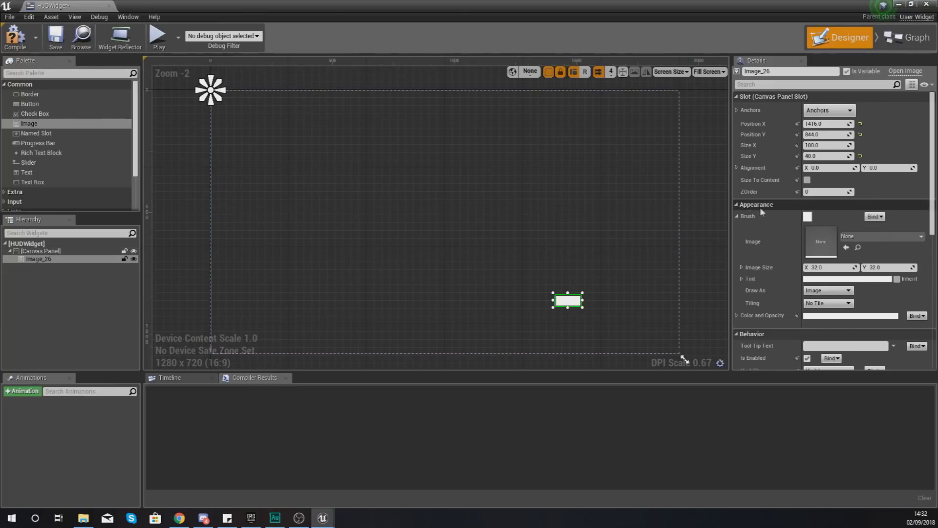
click(737, 217)
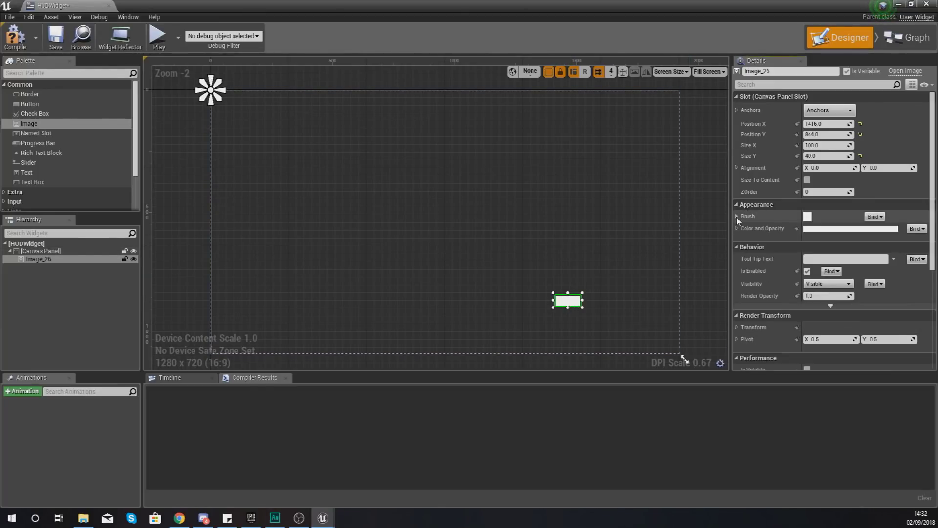
click(737, 217)
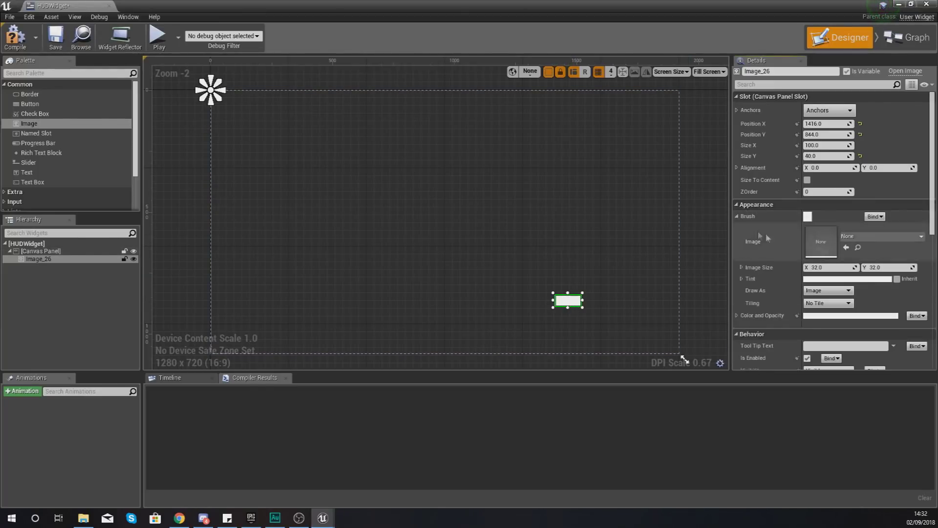
click(860, 237)
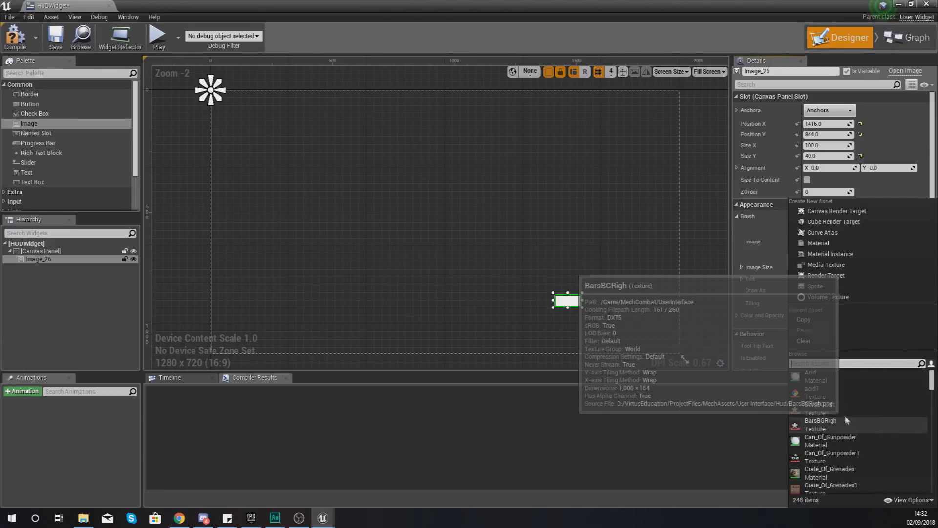
text(bar)
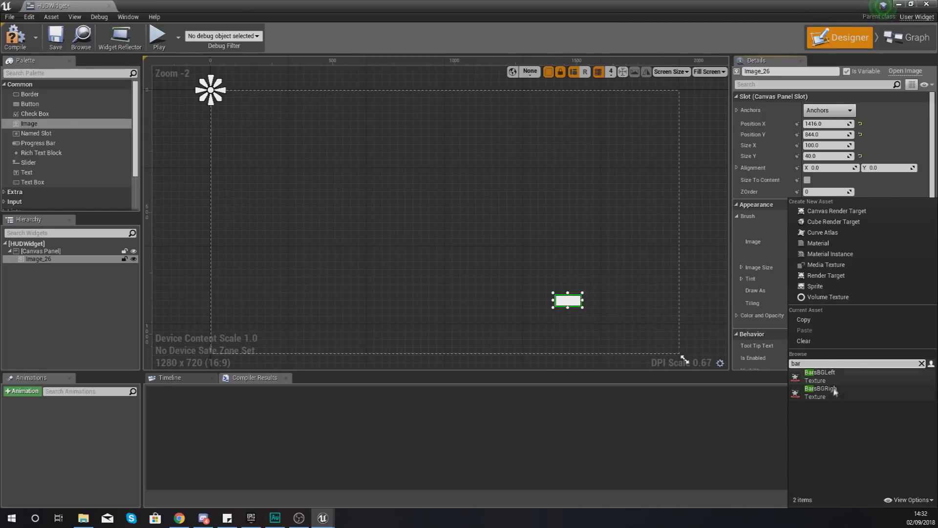
click(828, 391)
scroll(584, 308, up, 4)
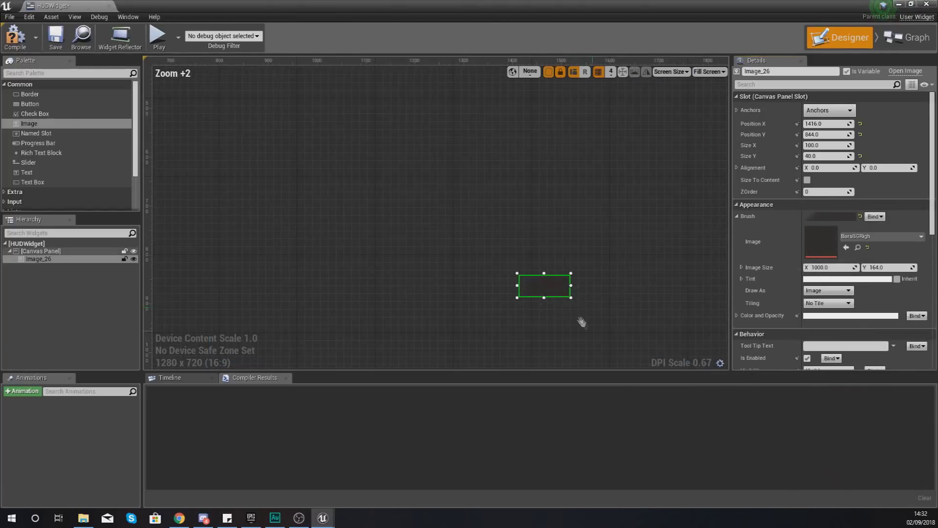
scroll(508, 255, down, 5)
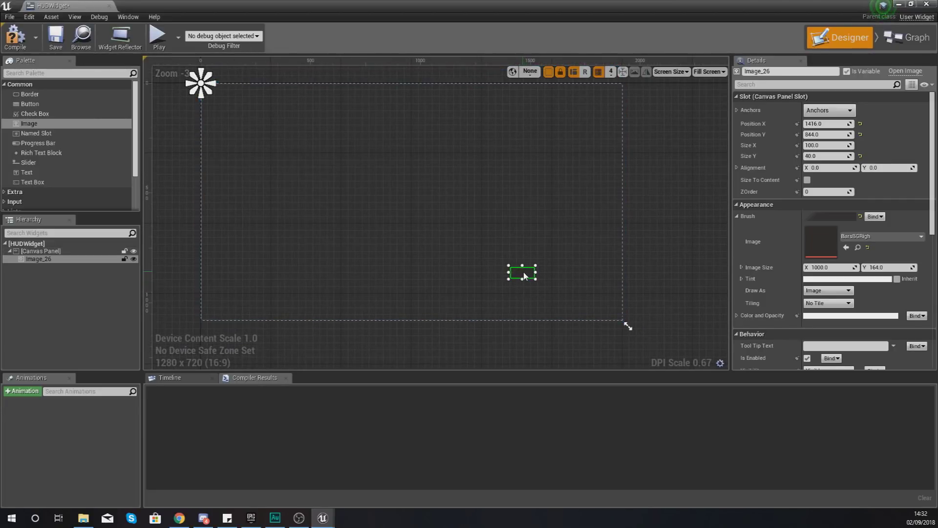
Anchor the image bottom-right and stretch it to about 507 x 73
click(830, 111)
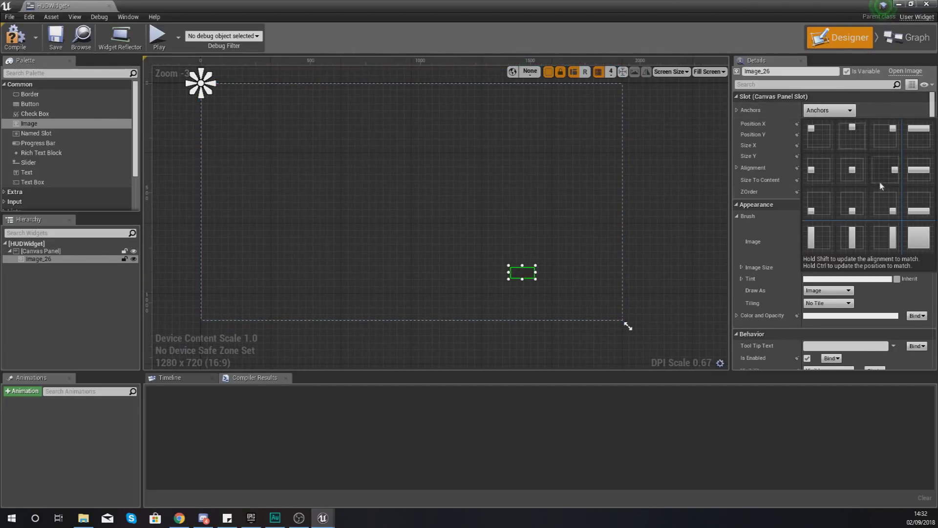
click(885, 203)
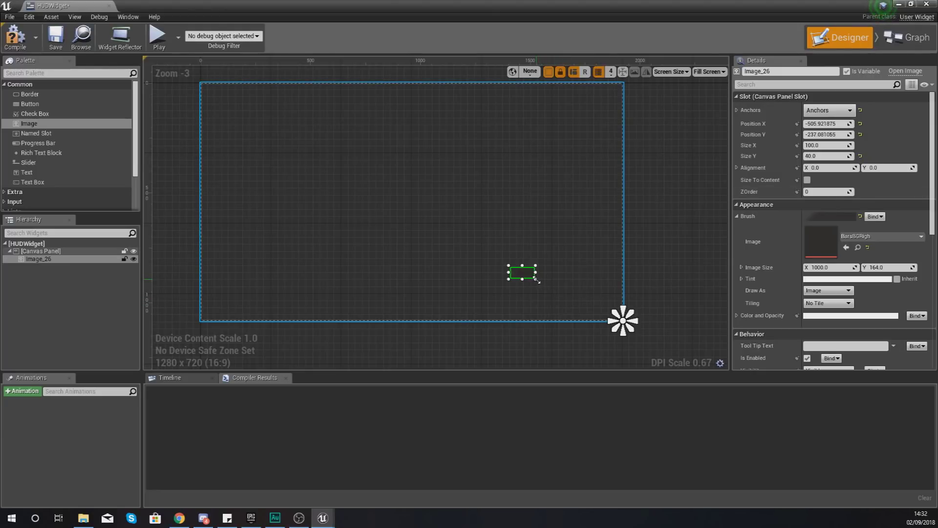
drag(544, 279, 626, 286)
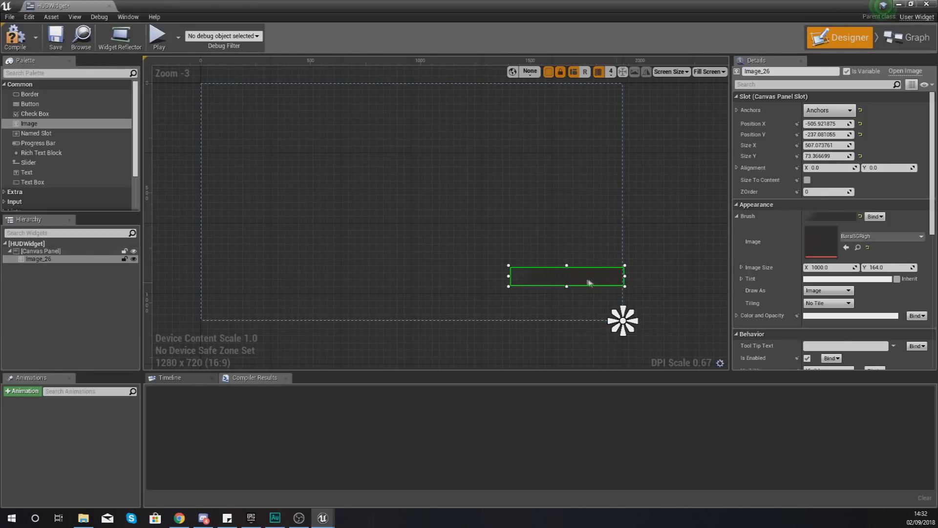
click(77, 521)
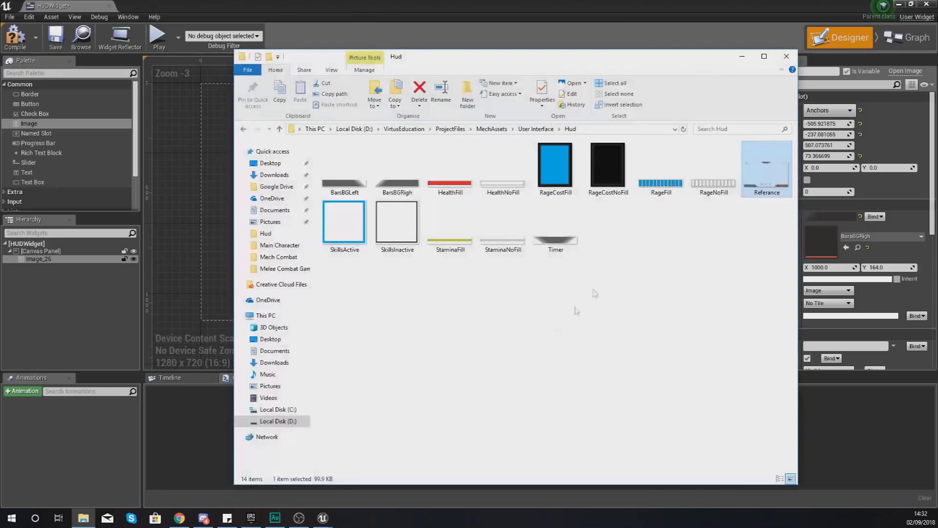
View Referance.png to compare against the intended HUD layout
double_click(750, 190)
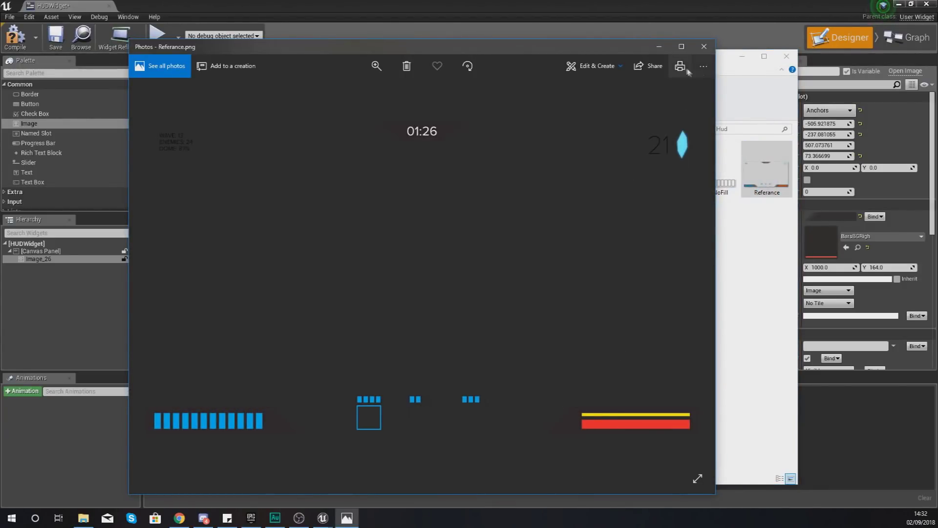
click(659, 46)
click(749, 56)
Move Image_26 lower and enlarge it from its top-left corner
drag(601, 282, 606, 317)
scroll(618, 318, up, 3)
right_drag(597, 300, 550, 176)
scroll(561, 221, up, 2)
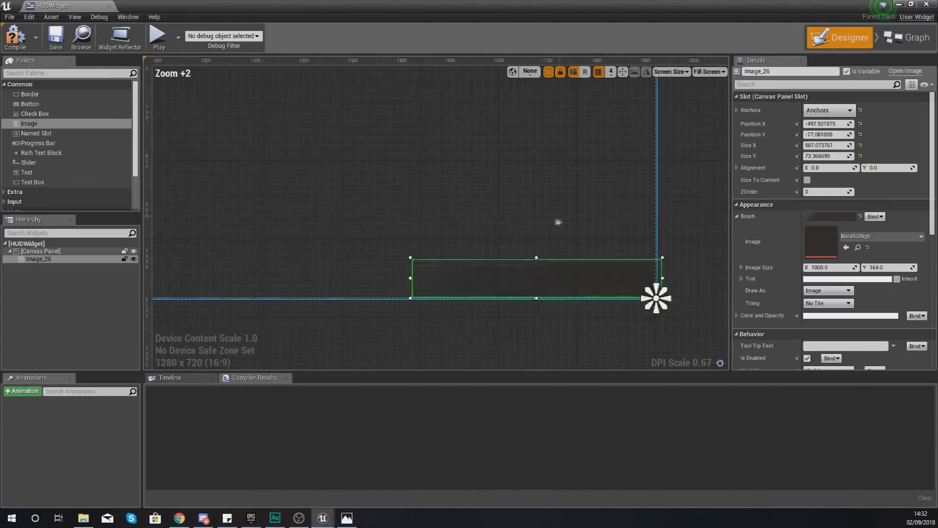
scroll(561, 220, up, 1)
drag(384, 263, 308, 255)
drag(508, 293, 498, 293)
Fit Image_26 into the screen's bottom-right corner at about 641 x 87
scroll(595, 291, up, 5)
right_drag(594, 291, 360, 146)
scroll(566, 247, up, 3)
scroll(360, 146, up, 2)
right_drag(412, 194, 370, 77)
drag(489, 235, 516, 244)
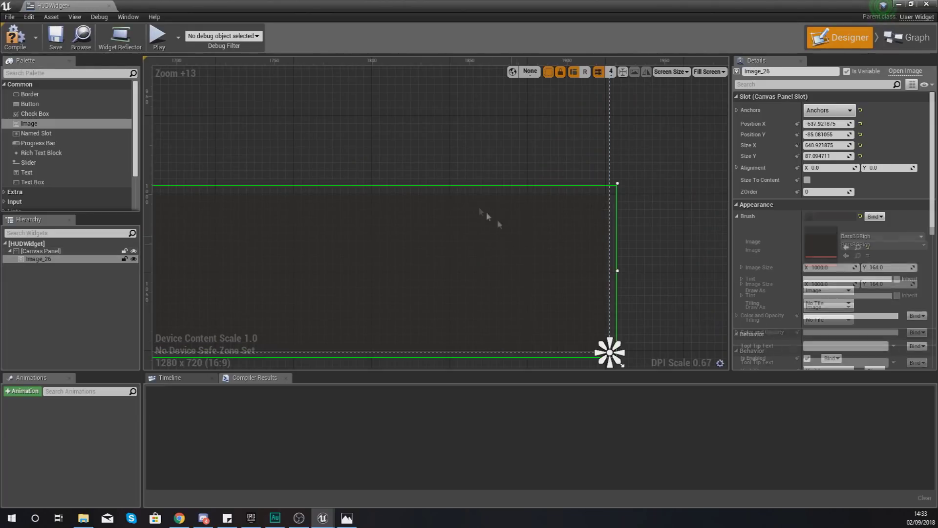
click(464, 173)
scroll(567, 254, down, 11)
scroll(557, 261, down, 5)
right_drag(667, 259, 517, 276)
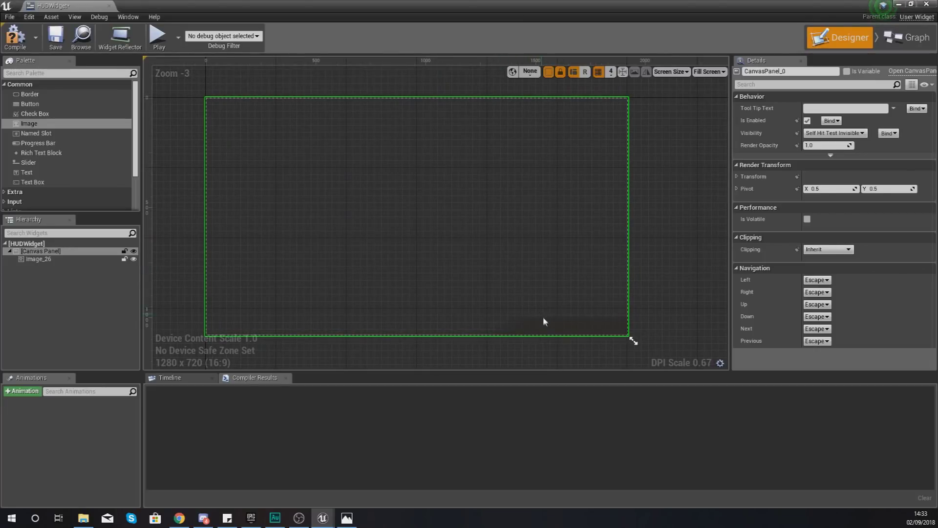
Compile HUDWidget, then add a Progress Bar to the canvas at about 334 x 53
click(15, 36)
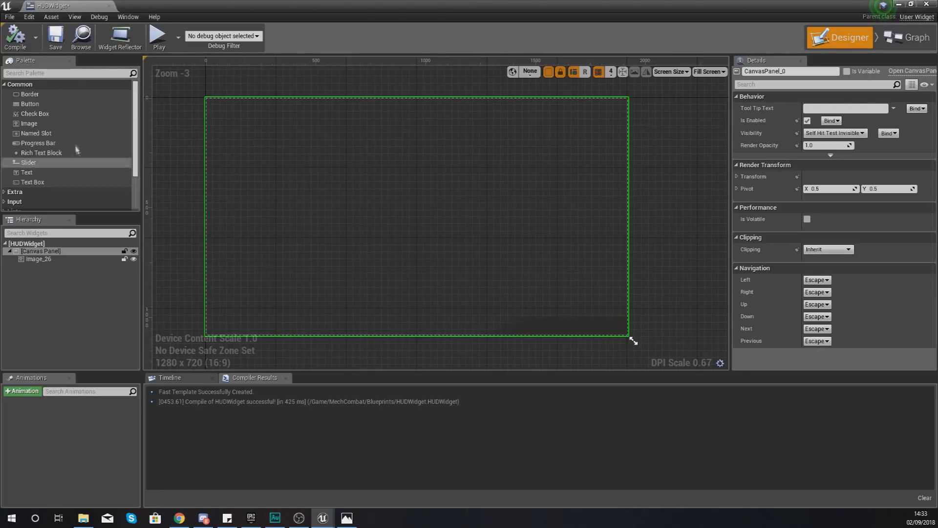
click(28, 145)
drag(27, 147, 592, 295)
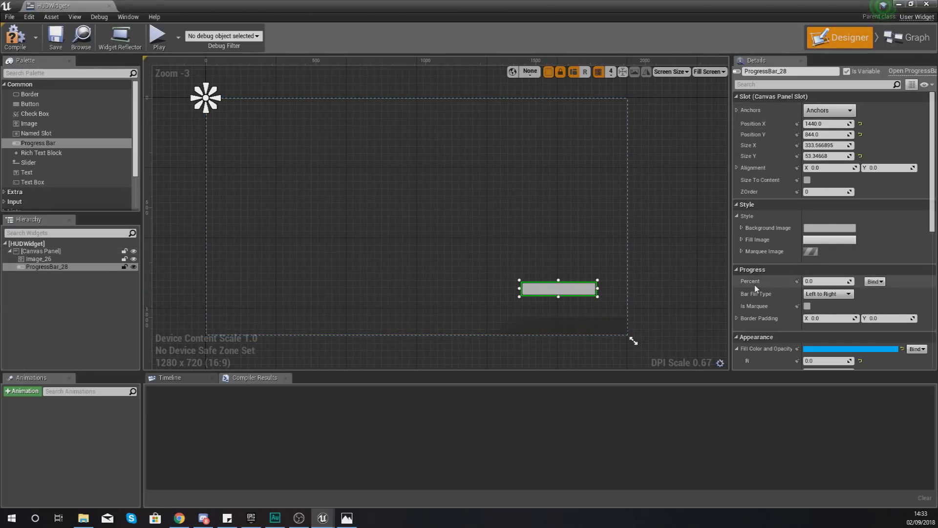
Set ProgressBar_28's Percent to about 0.78 and compare it with the Referance image
drag(813, 280, 850, 281)
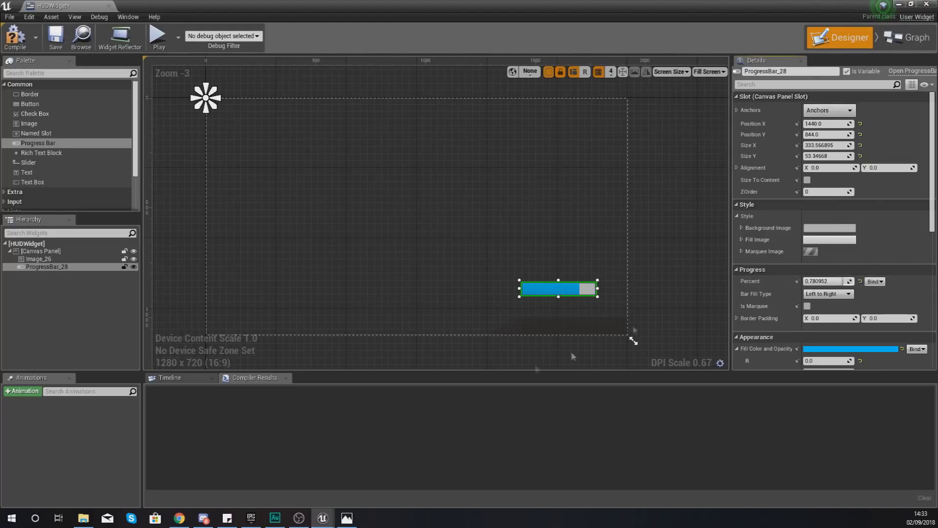
click(347, 517)
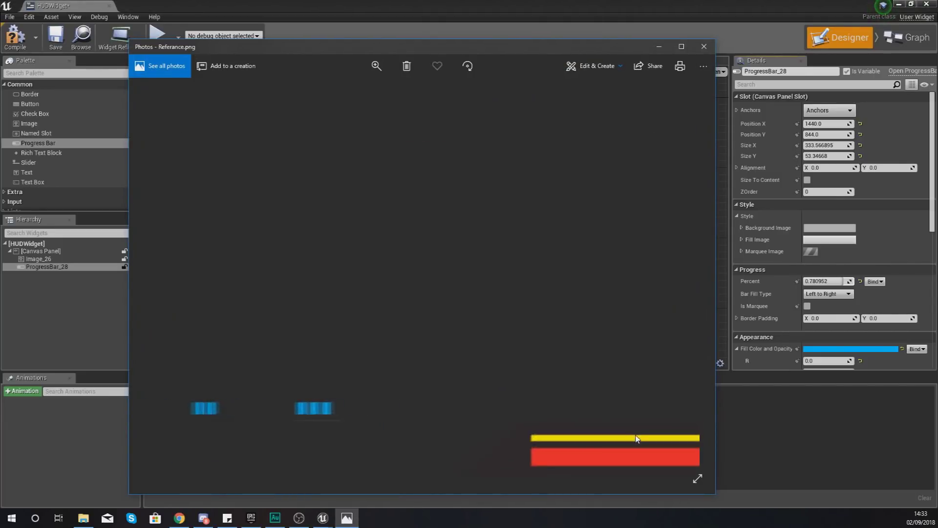
click(658, 46)
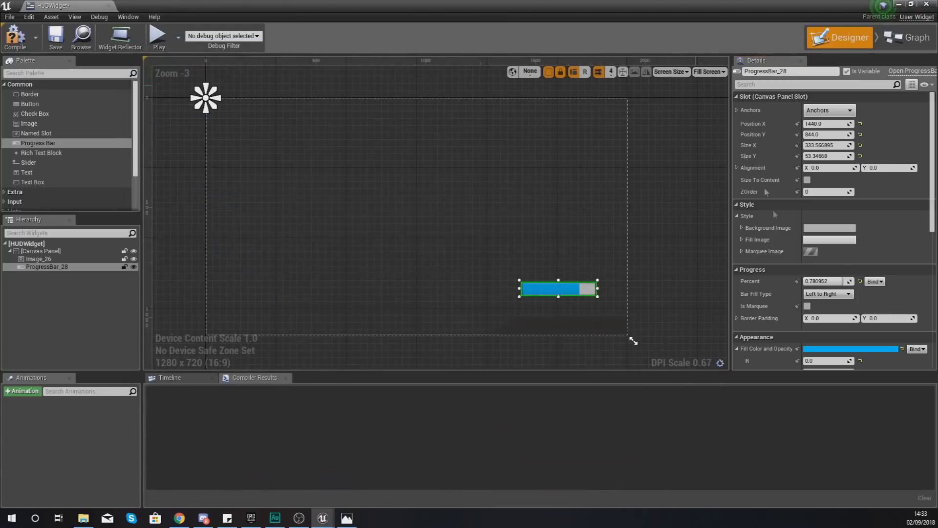
scroll(822, 279, down, 5)
scroll(822, 279, down, 1)
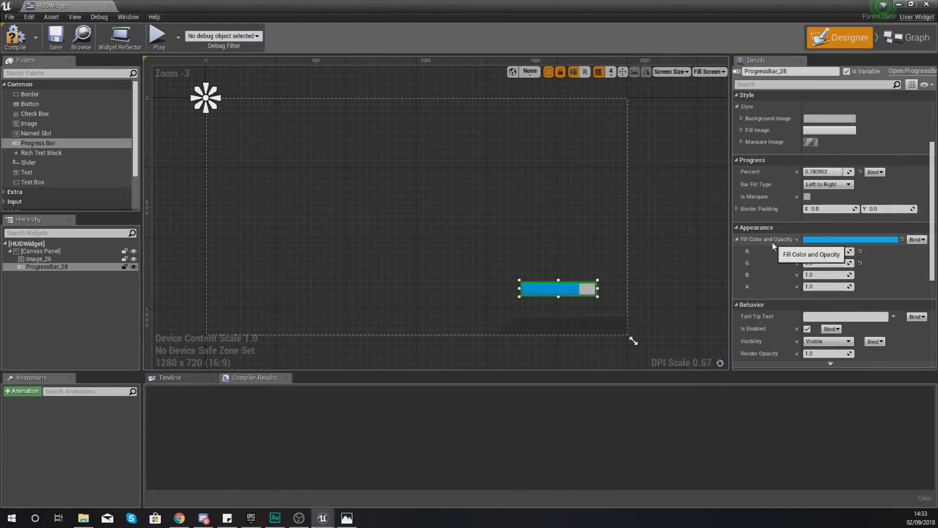
Set the progress bar's Fill Color to white (R, G, B 1.0)
click(820, 264)
text(1)
key(Return)
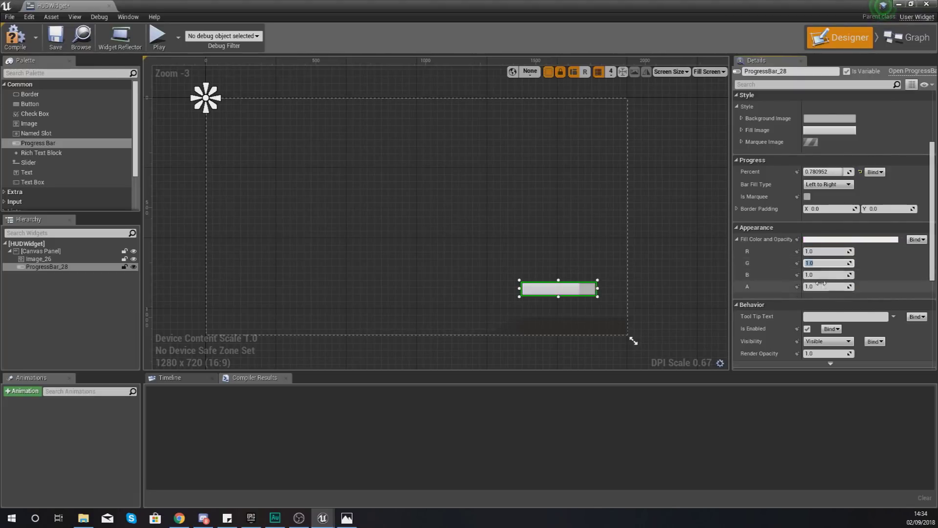
click(737, 239)
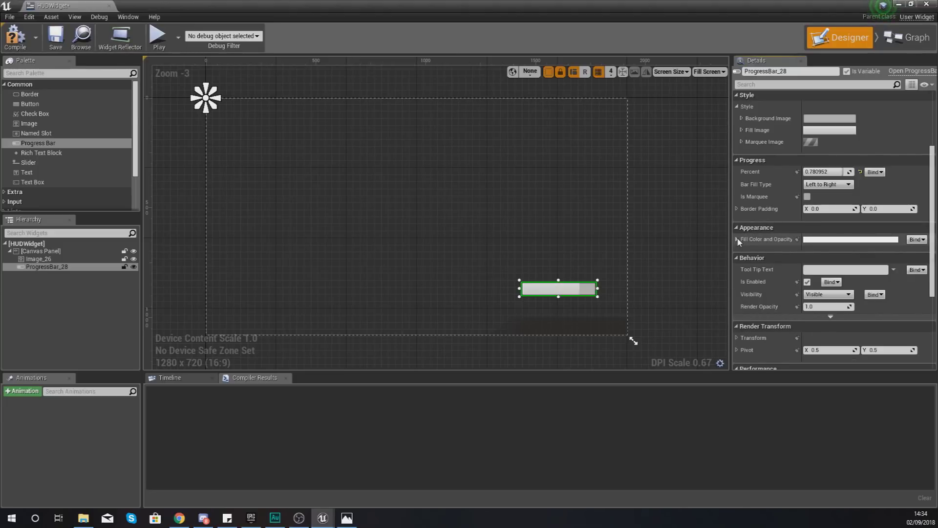
scroll(739, 241, up, 3)
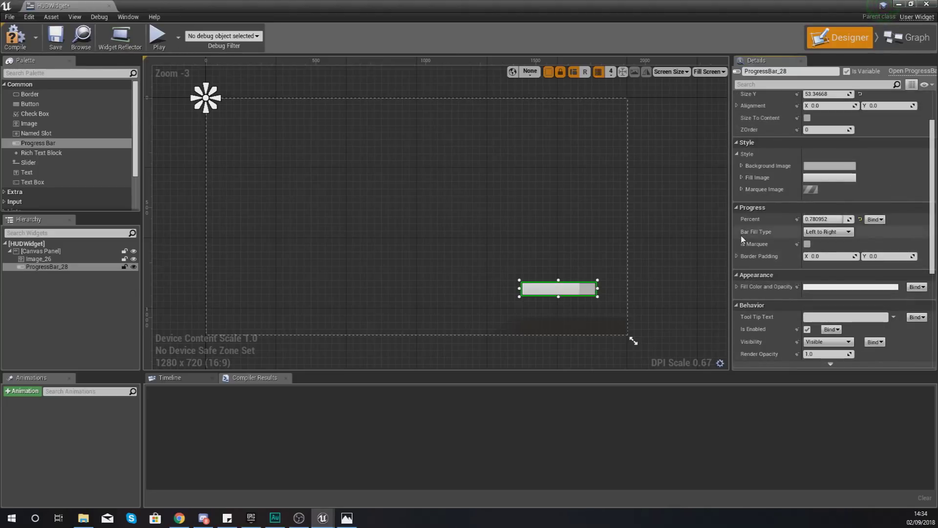
Give the Background Image the HealthNoFill texture with a margin of 0
click(741, 165)
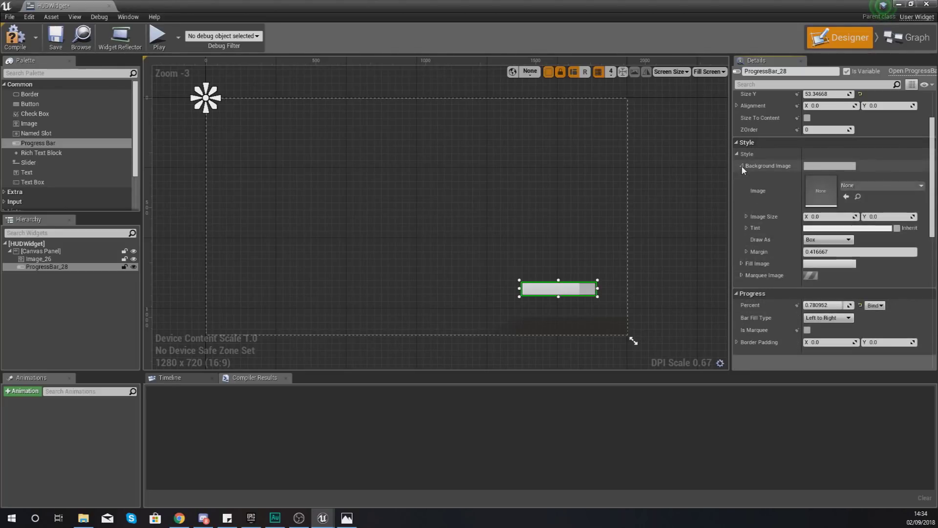
click(848, 186)
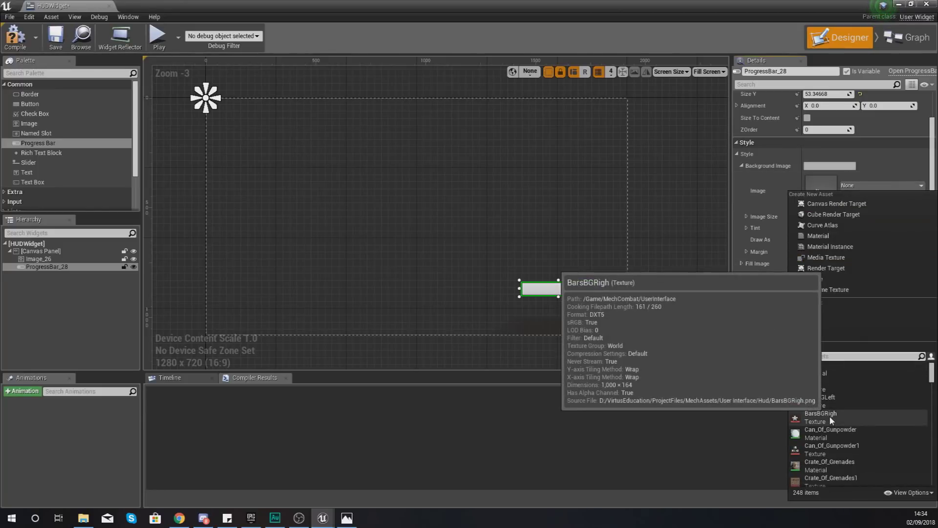
text(health)
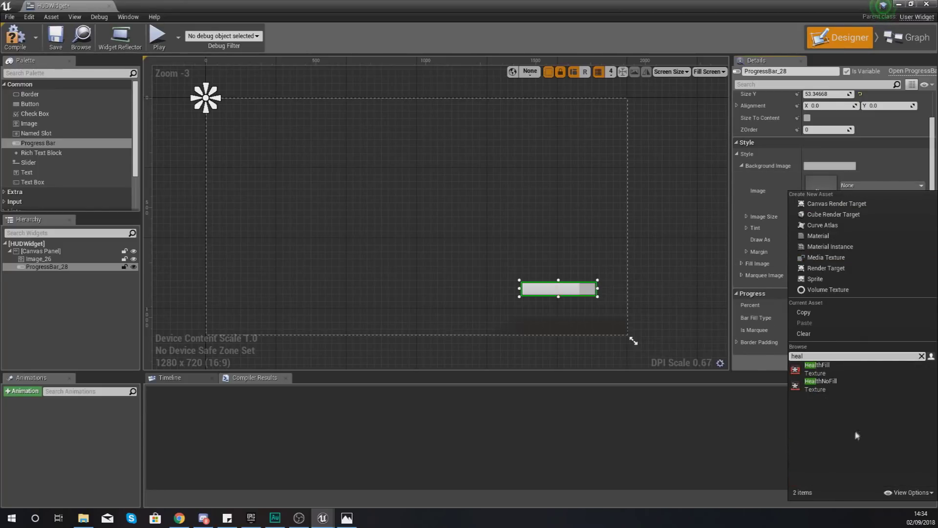
click(826, 385)
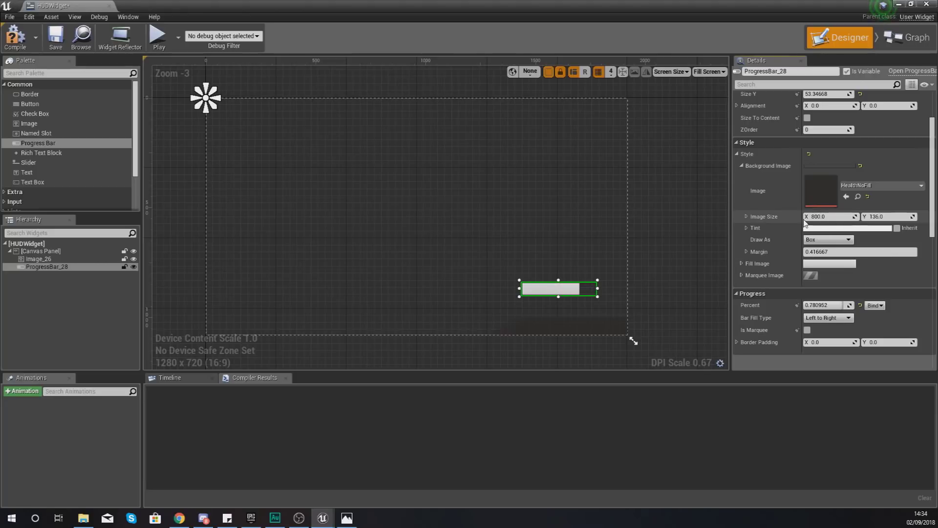
click(831, 252)
text(0)
key(Return)
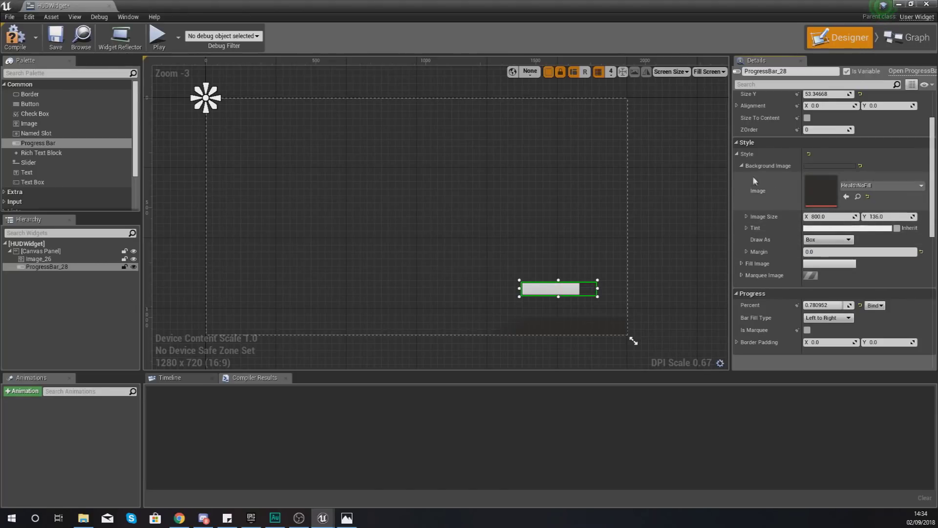
click(741, 165)
Use HealthFill as the Fill Image with 0 margin and preview it at Percent 1.0
click(742, 177)
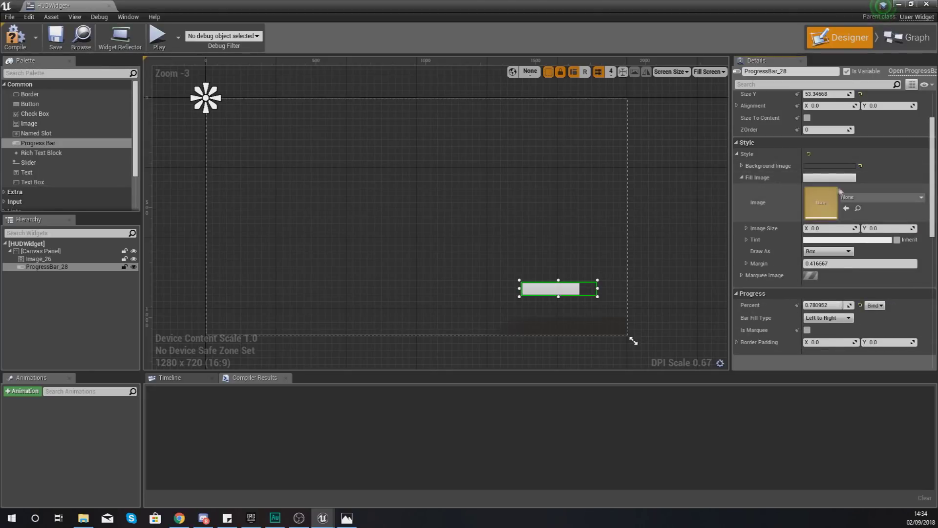
click(882, 196)
text(b)
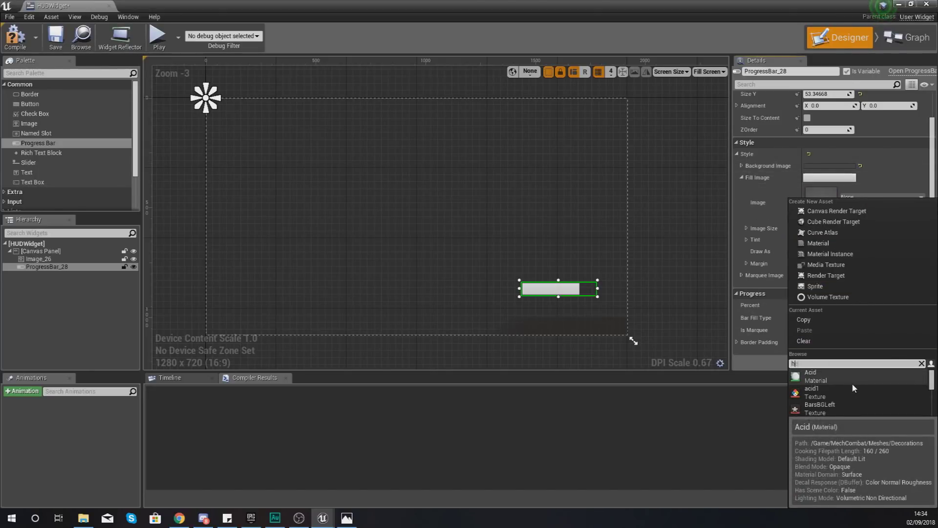
text(ar)
key(Escape)
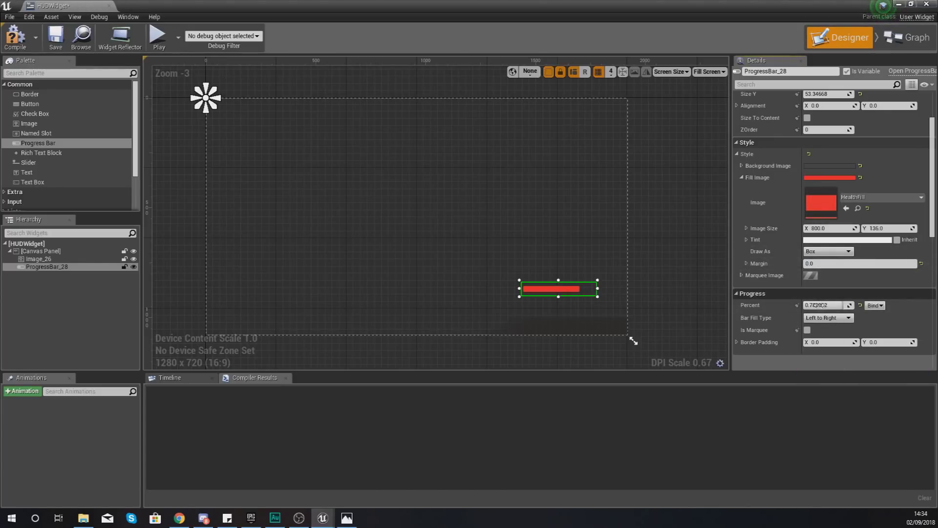
drag(826, 305, 850, 305)
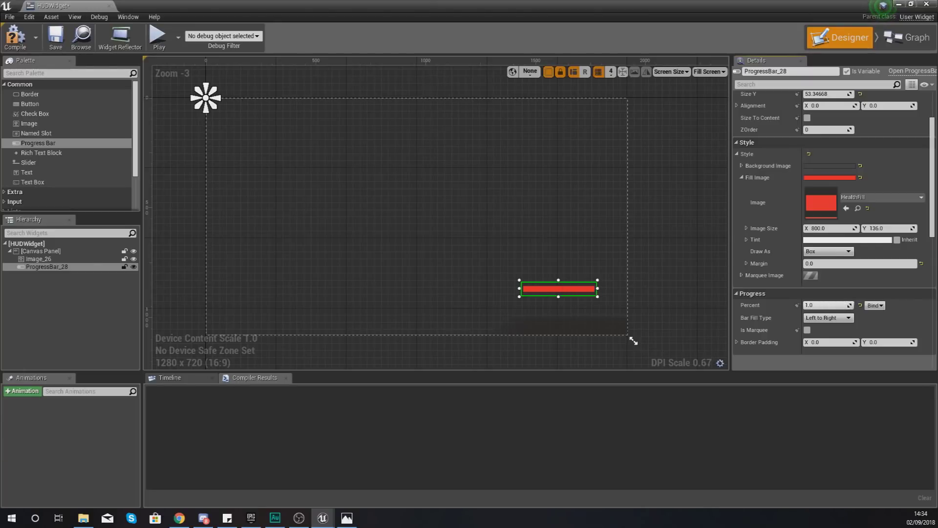
Fill the red progress bar, anchor it bottom-right, and place it over the background bar
scroll(631, 301, up, 5)
right_drag(632, 298, 586, 197)
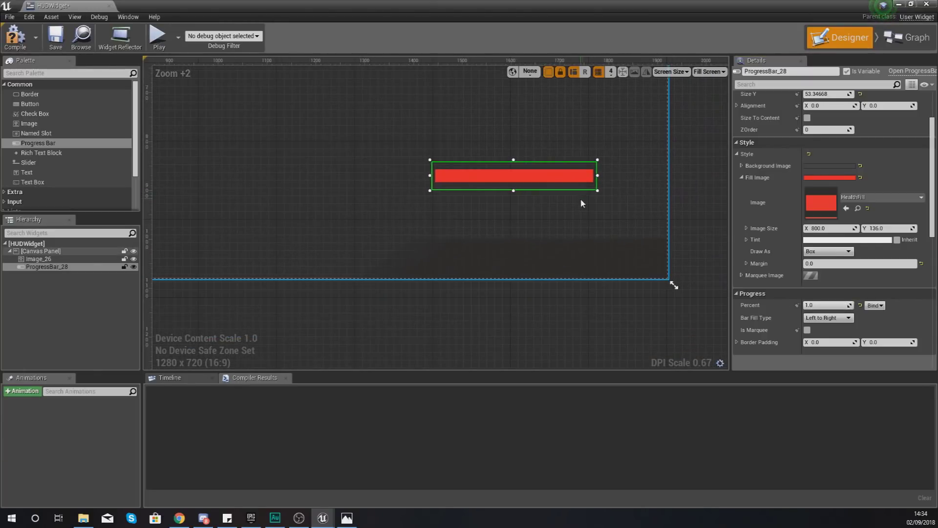
drag(577, 178, 581, 273)
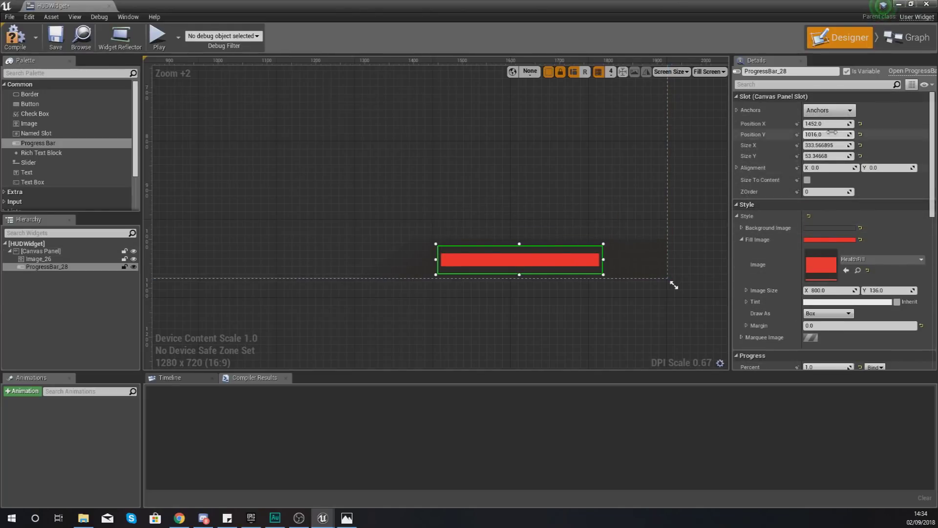
click(829, 110)
click(884, 199)
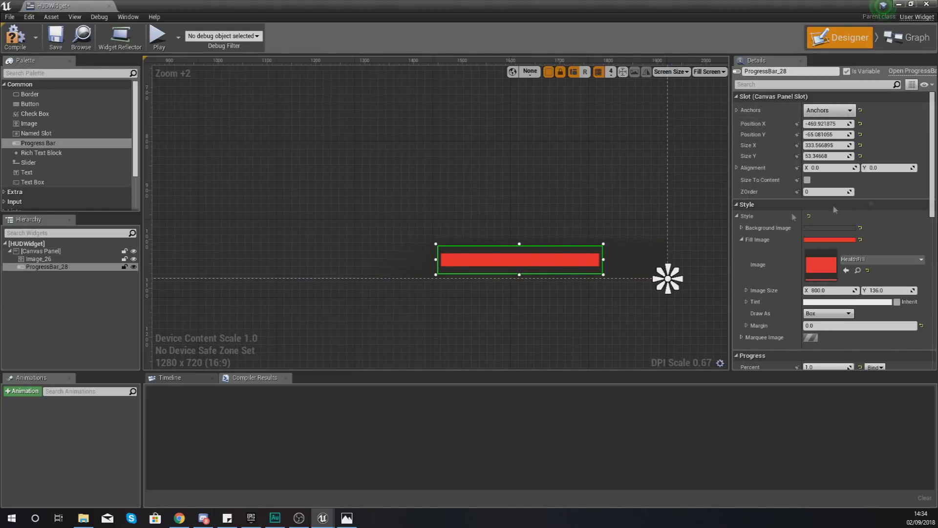
drag(592, 264, 627, 271)
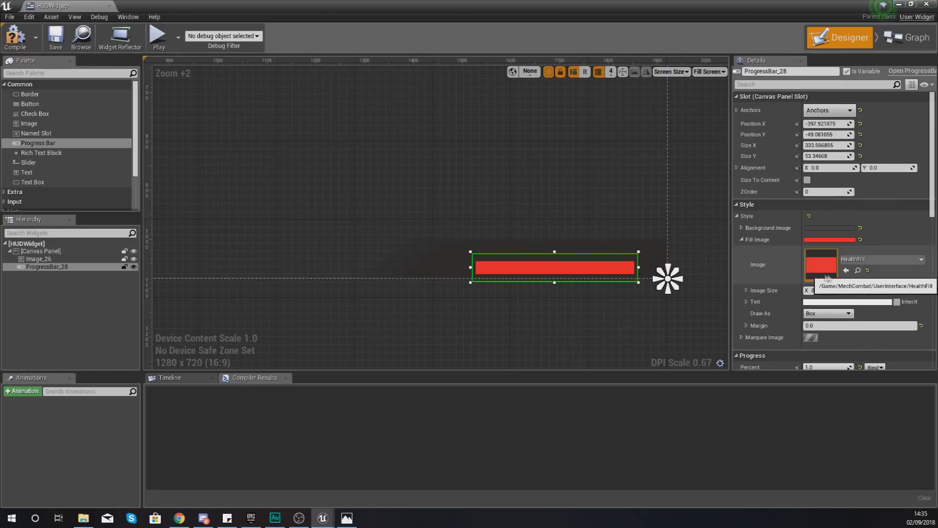
Widen the red bar by stretching its right and left edges across the backdrop
scroll(831, 271, down, 3)
scroll(573, 285, up, 2)
scroll(572, 284, up, 2)
right_drag(573, 284, 517, 130)
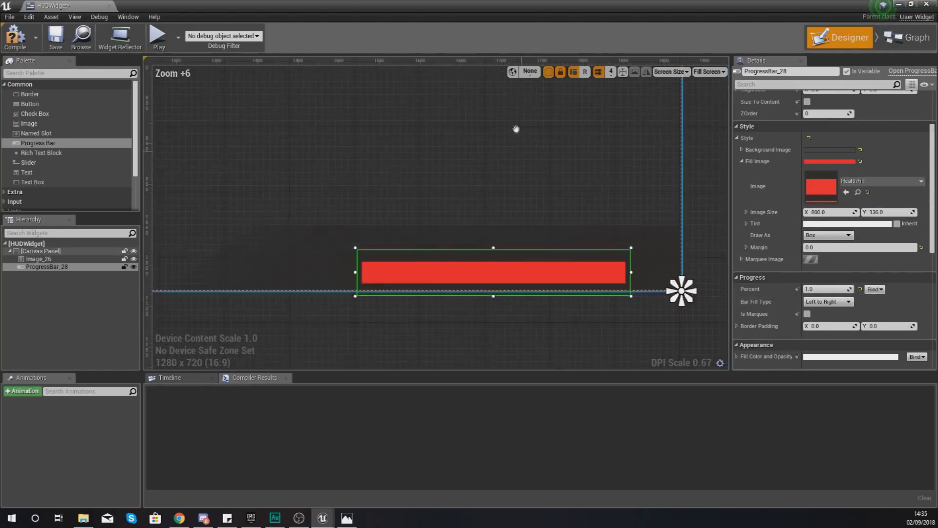
drag(625, 240, 665, 242)
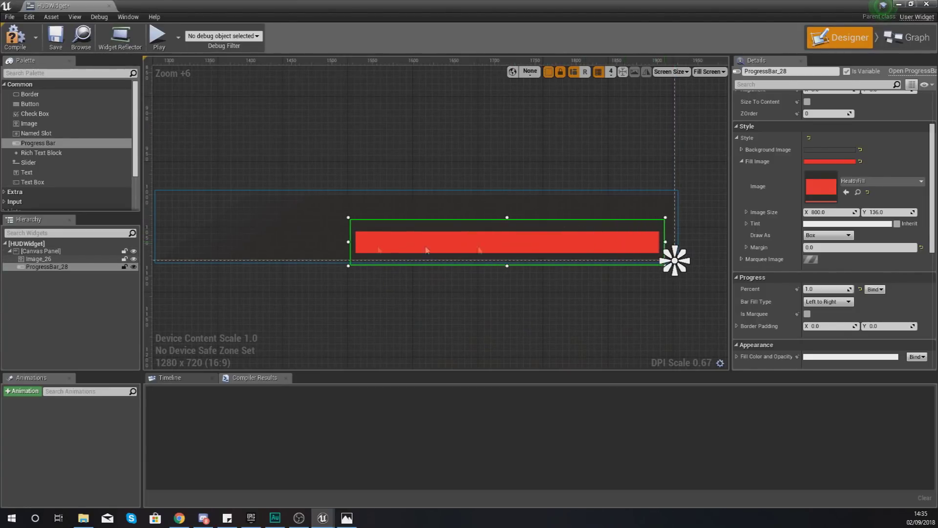
click(347, 244)
click(359, 244)
drag(347, 242, 300, 242)
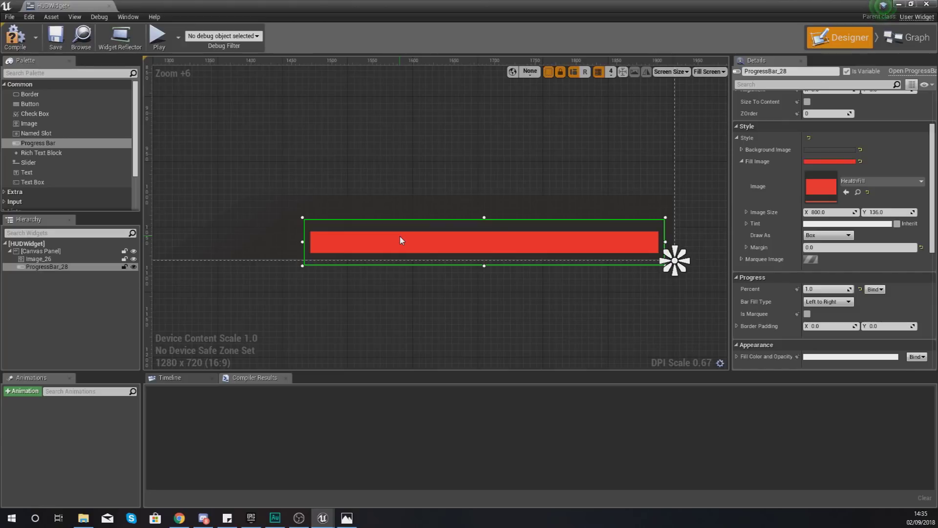
click(468, 161)
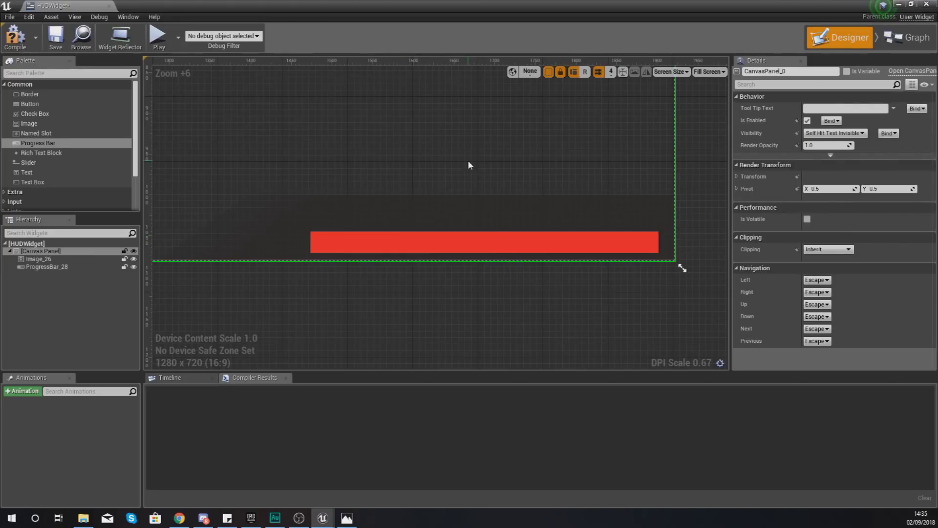
click(398, 245)
drag(304, 242, 289, 243)
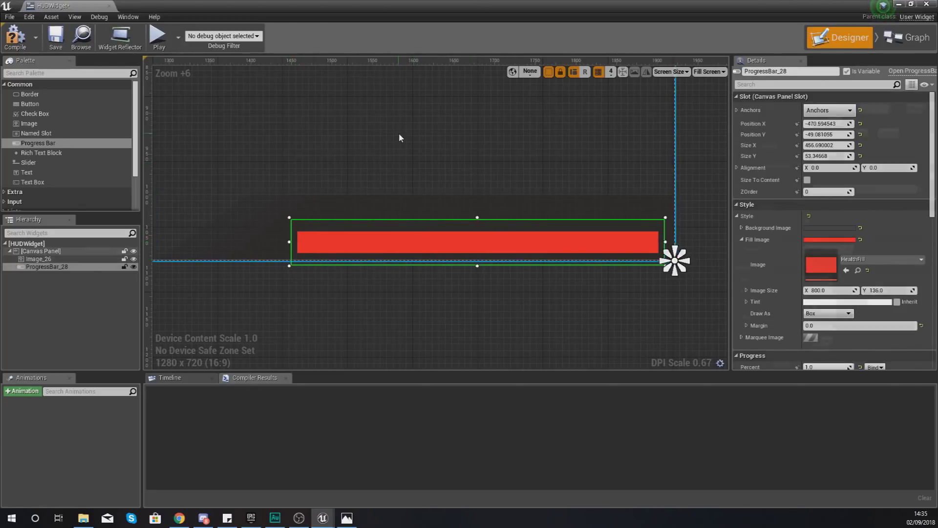
Check the bar's final size of about 457 x 53 and compile HUDWidget
click(399, 133)
click(400, 241)
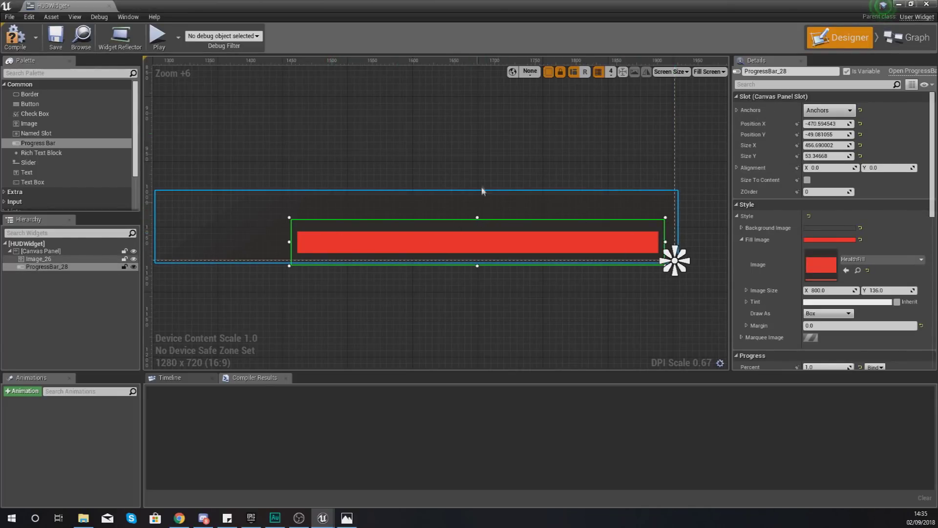
click(481, 148)
right_drag(413, 153, 417, 167)
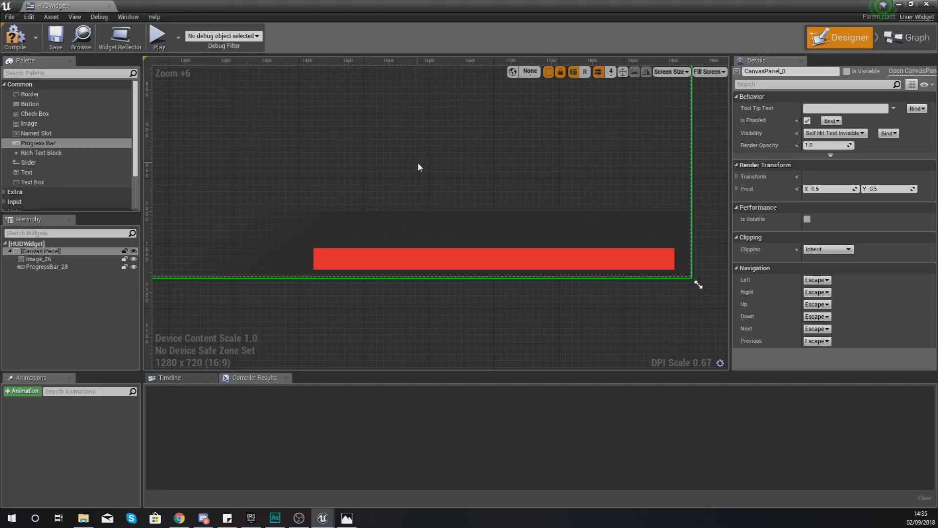
click(422, 255)
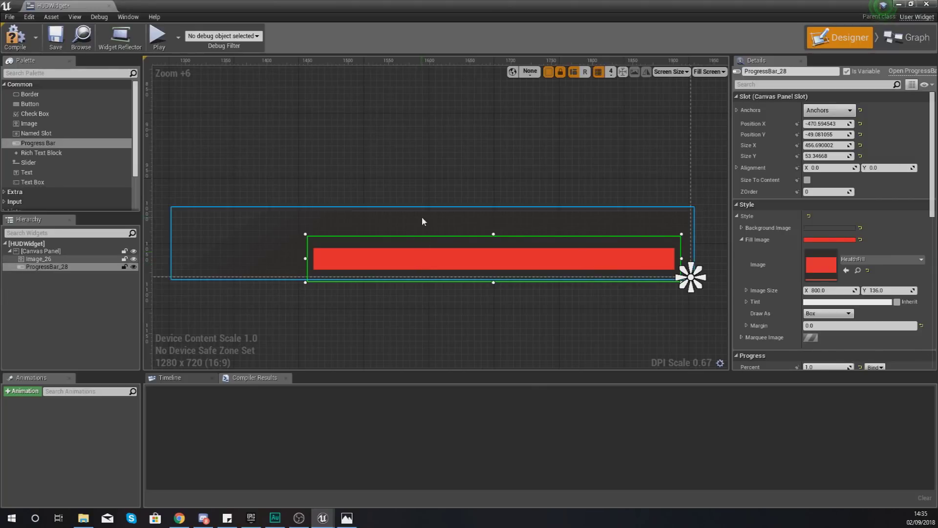
click(417, 182)
click(15, 47)
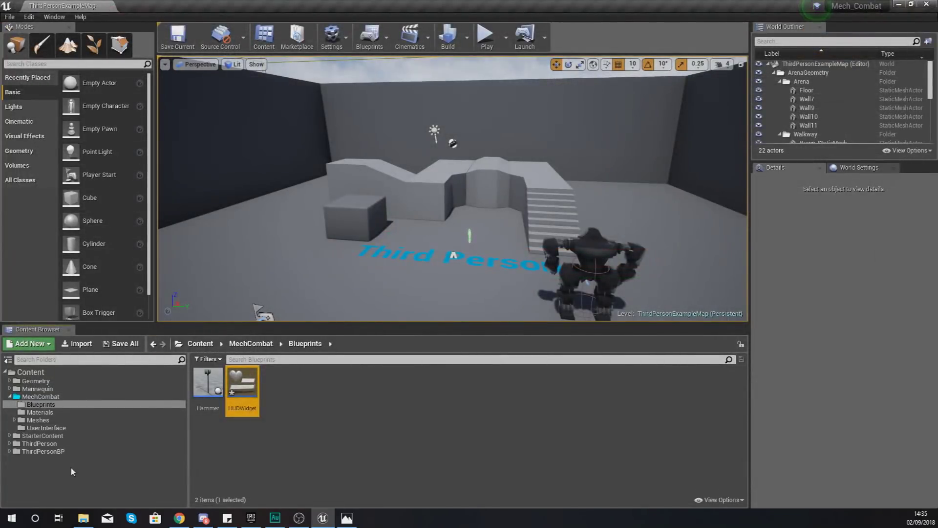
Open the ThirdPersonCharacter blueprint and add a variable named Health
click(54, 451)
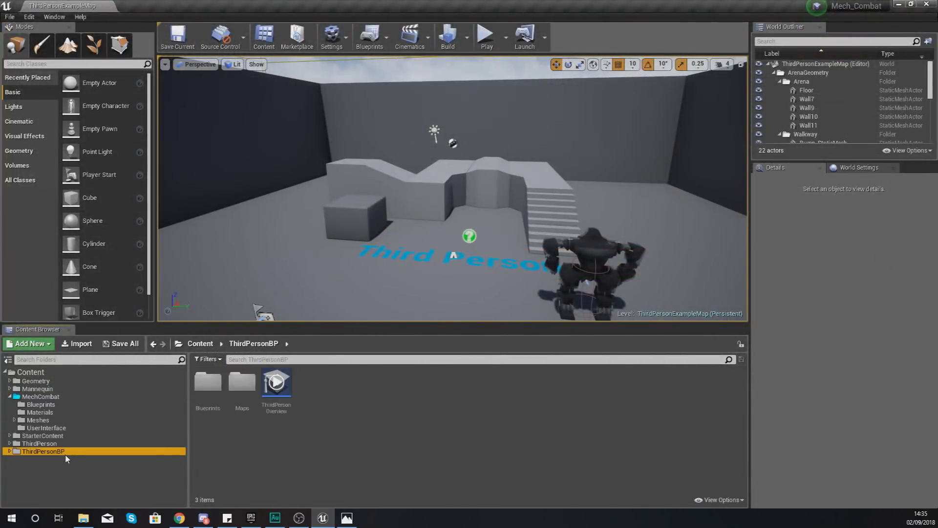
double_click(208, 386)
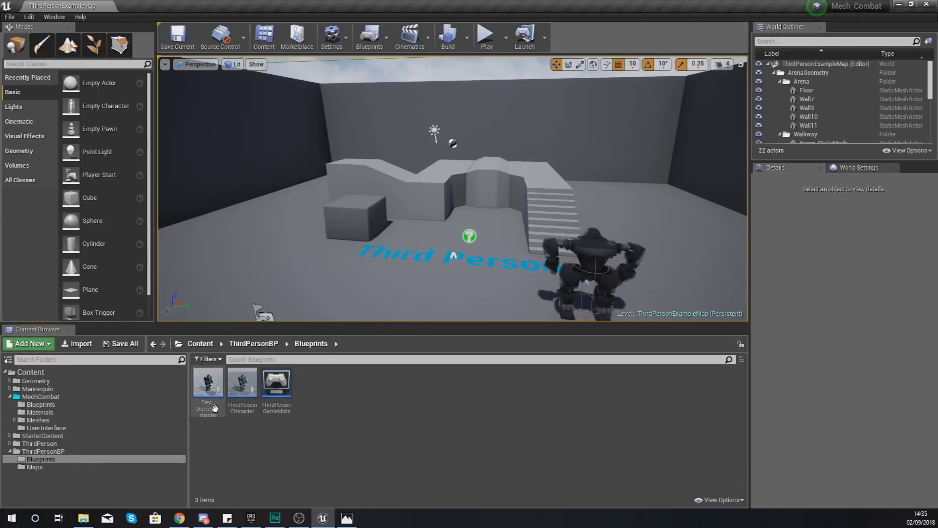
double_click(243, 408)
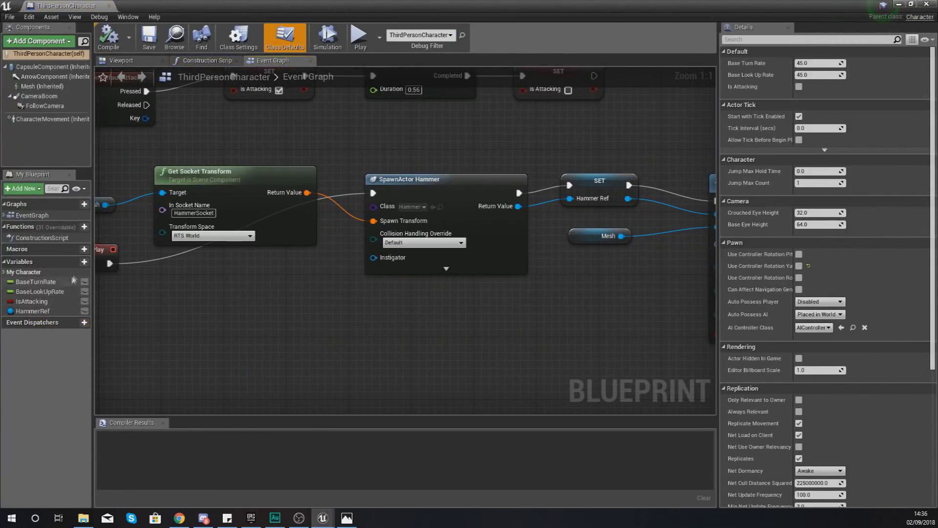
click(84, 261)
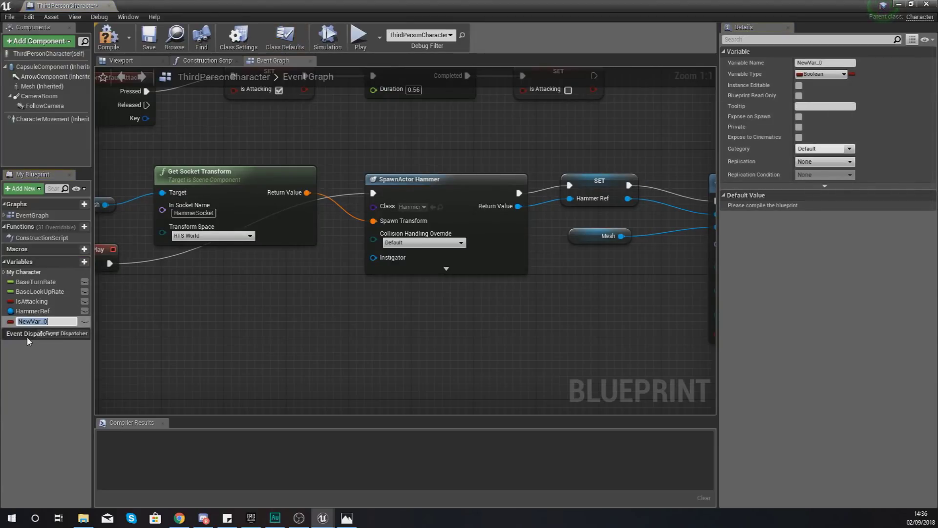
text(Health)
key(Return)
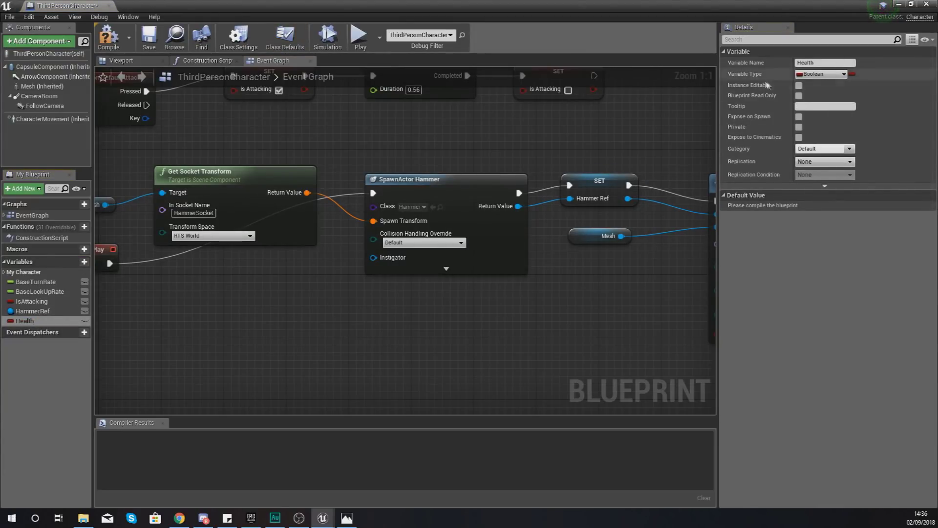
Make Health a Float with a default of 1.0 and compile the blueprint
click(811, 74)
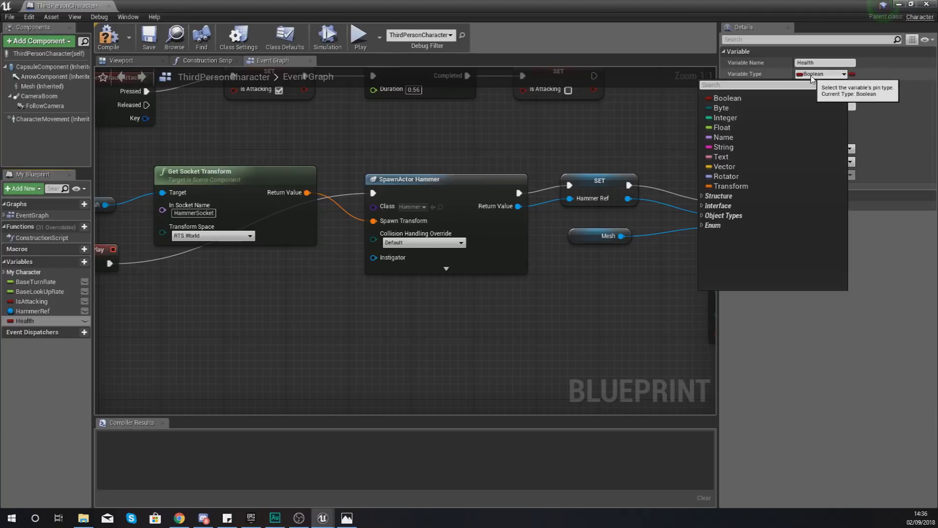
click(742, 128)
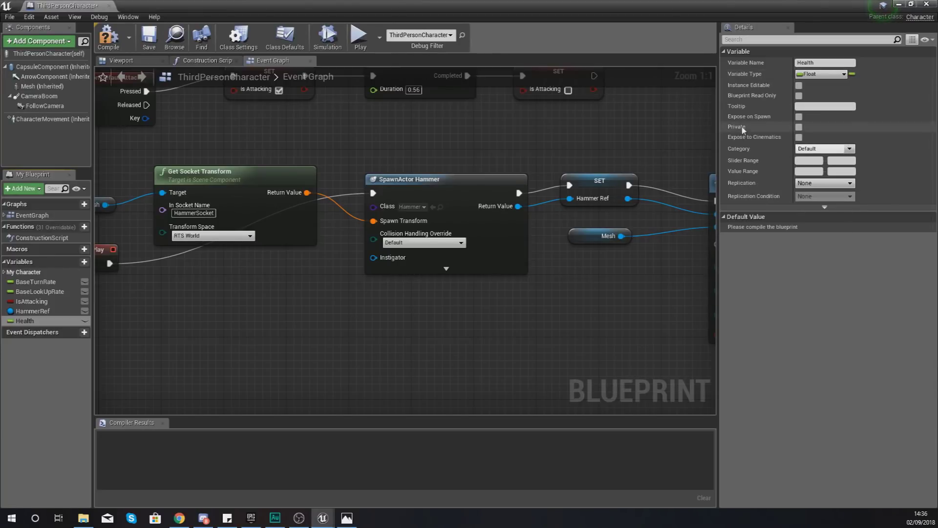
click(108, 37)
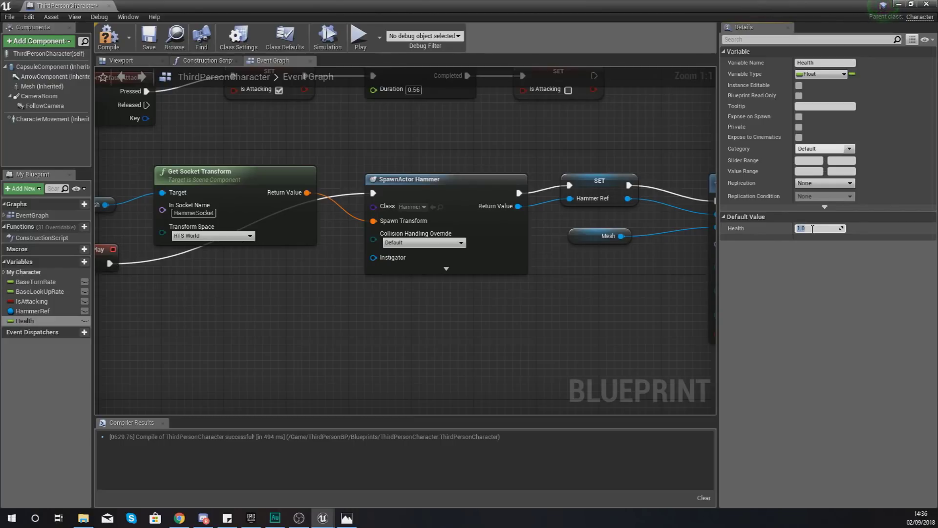
click(553, 224)
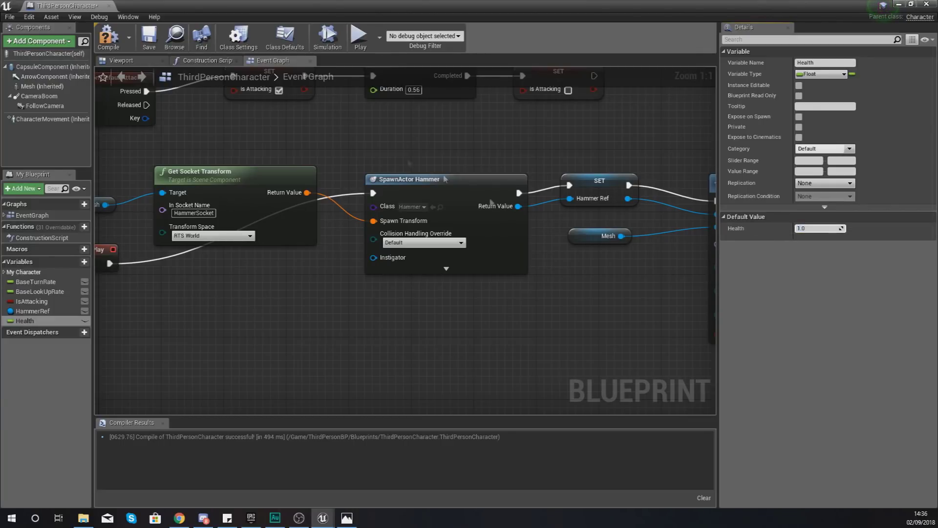
click(109, 35)
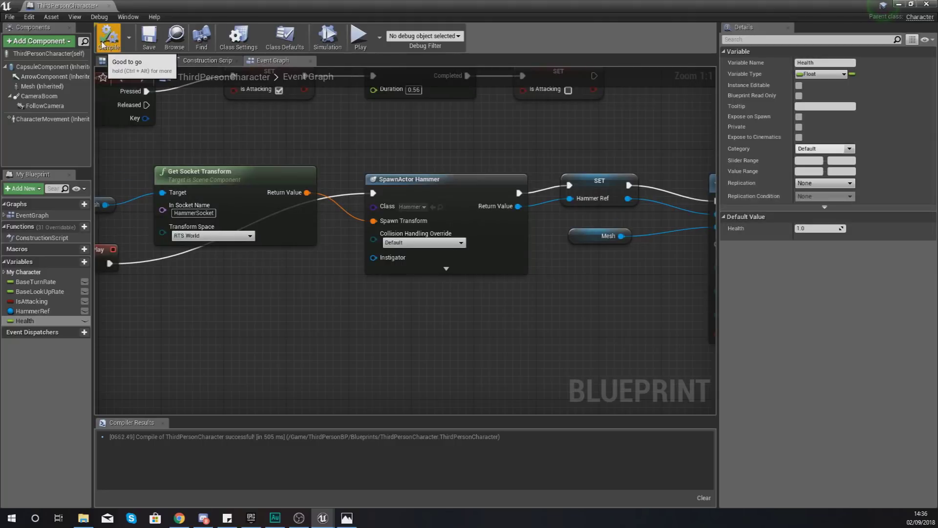
Reopen the HUDWidget blueprint from the MechCombat Blueprints folder
key(alt+Tab)
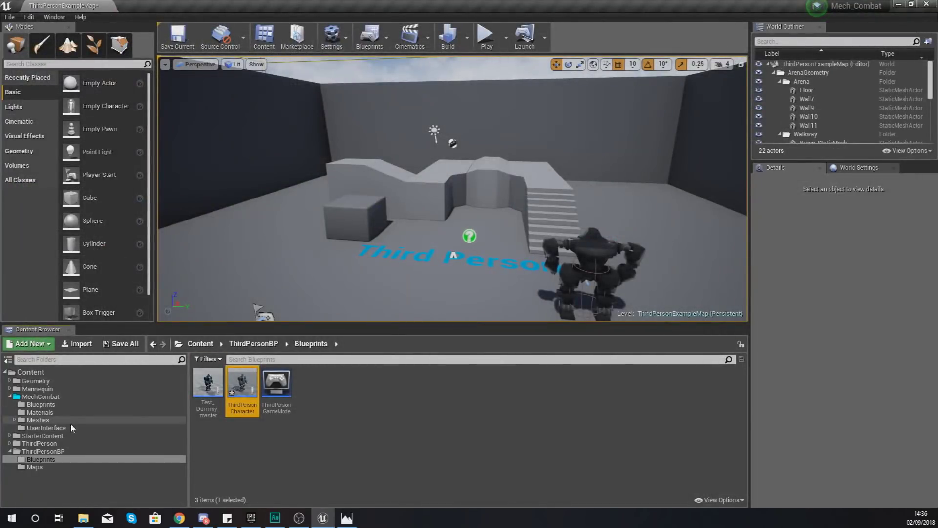
click(52, 405)
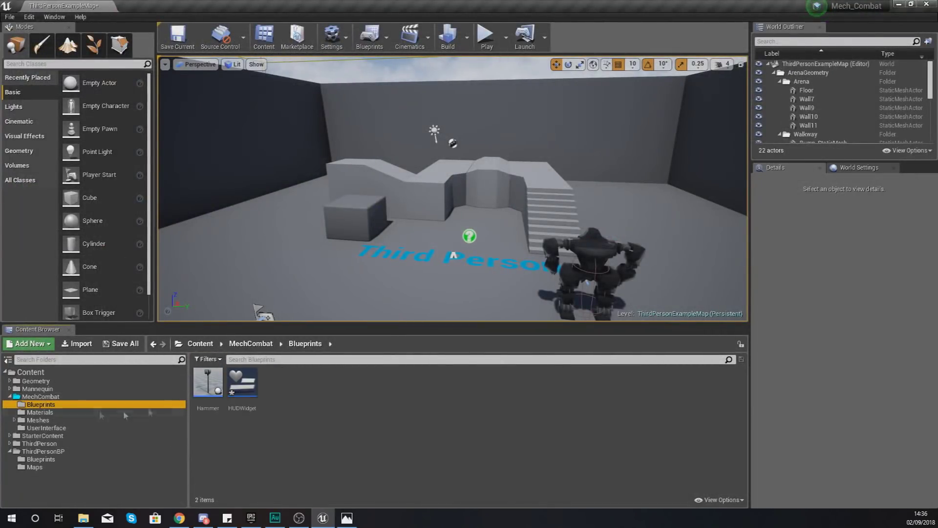
double_click(242, 383)
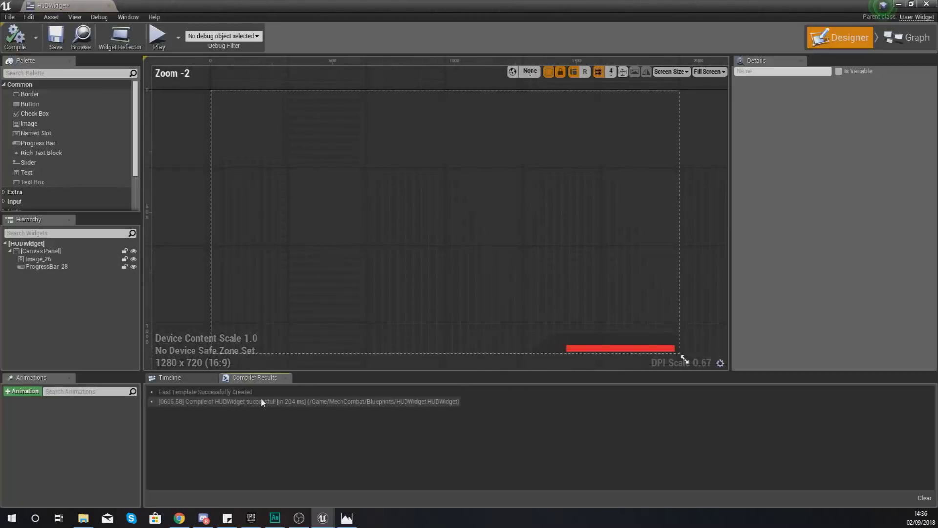
Select ProgressBar_28 and create a Percent binding, generating the GetPercent_0 function
click(621, 347)
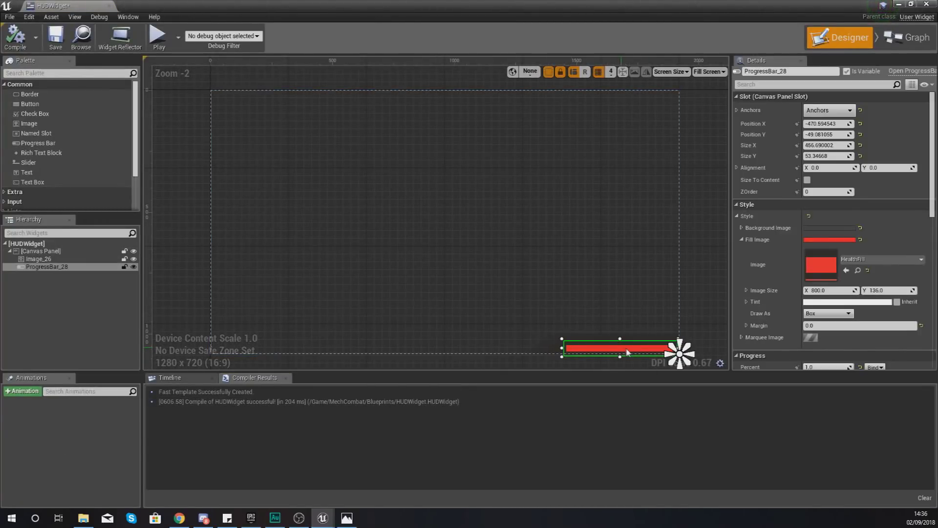
scroll(675, 344, up, 4)
right_drag(675, 345, 567, 198)
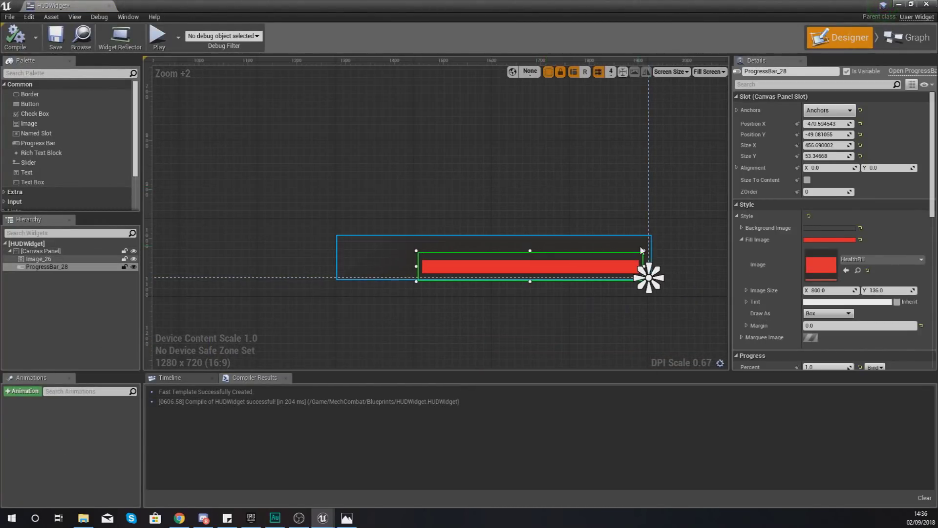
scroll(874, 288, down, 5)
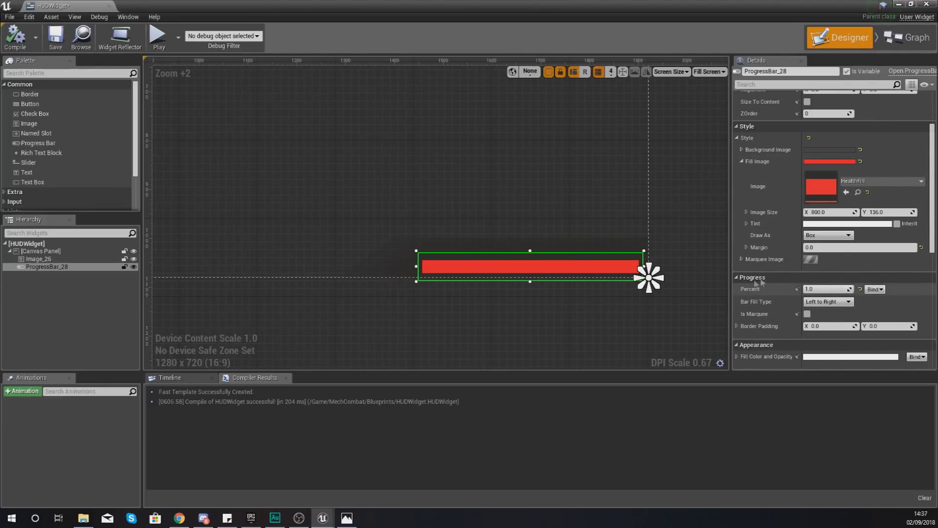
click(874, 289)
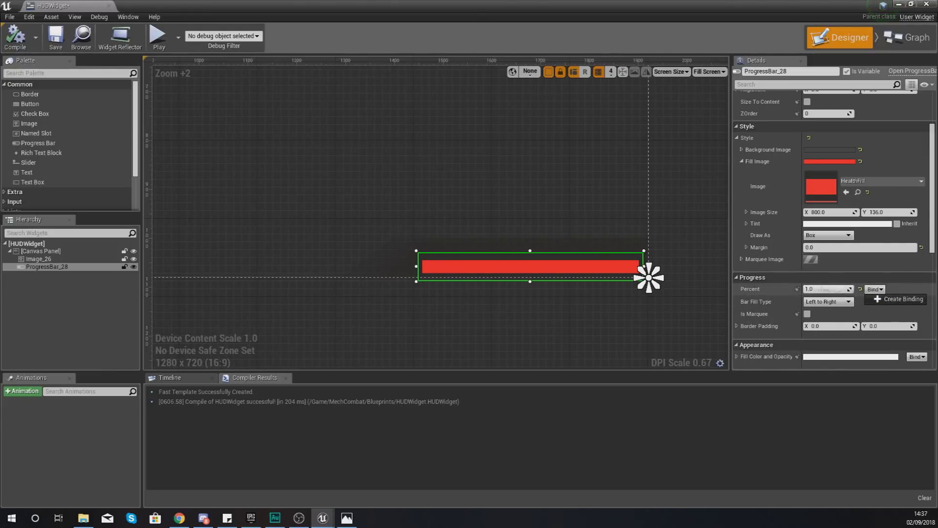
click(895, 299)
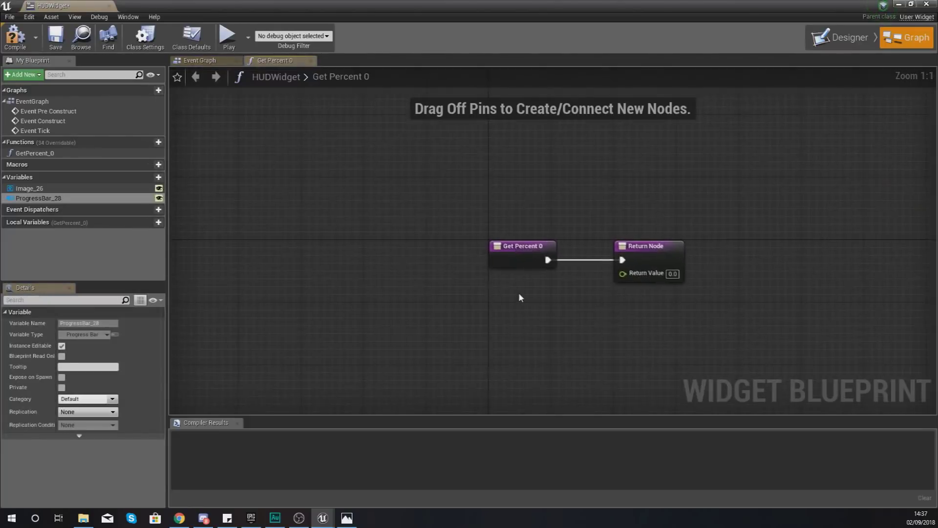
Cast to ThirdPersonCharacter and return its Health from GetPercent_0
drag(518, 271, 251, 194)
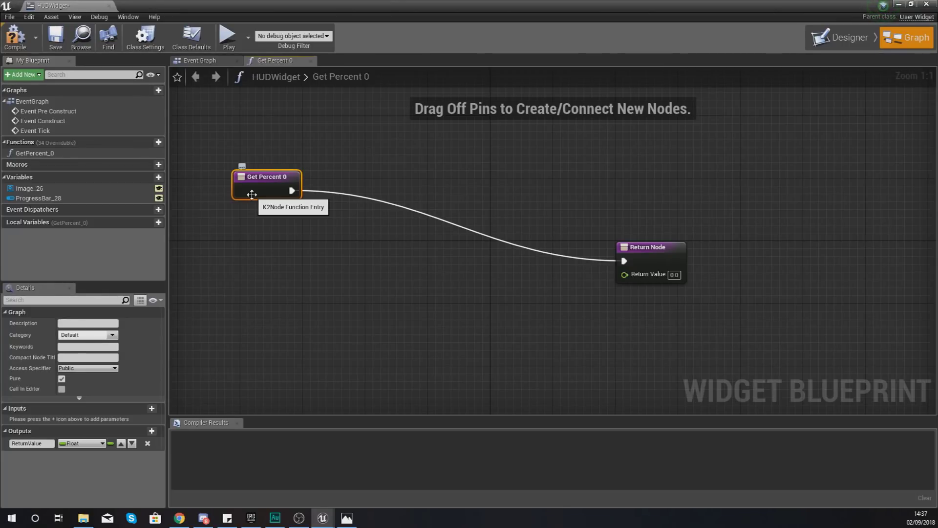
drag(292, 191, 349, 187)
text(cast thirdperson)
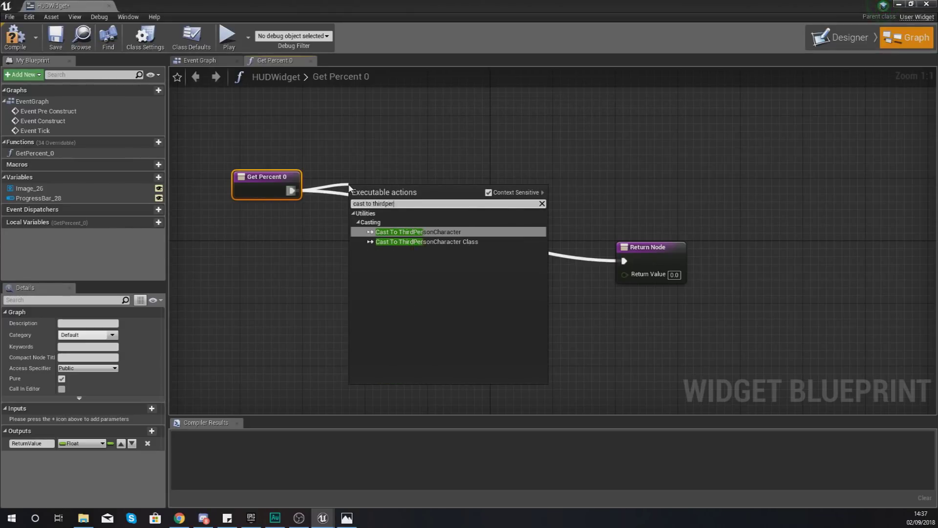
key(Return)
drag(469, 233, 480, 307)
text(get hea)
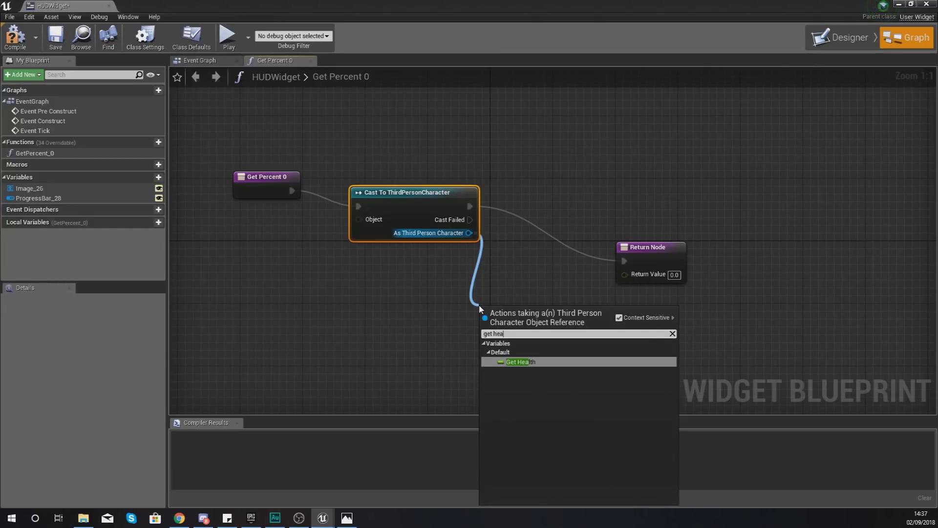
key(Return)
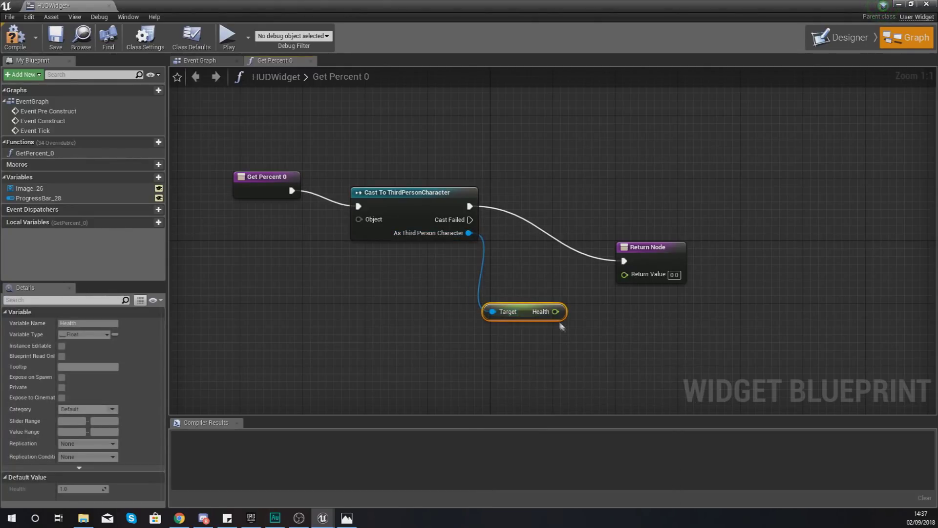
mouse_move(555, 311)
mouse_down()
mouse_move(607, 308)
mouse_move(629, 281)
mouse_up()
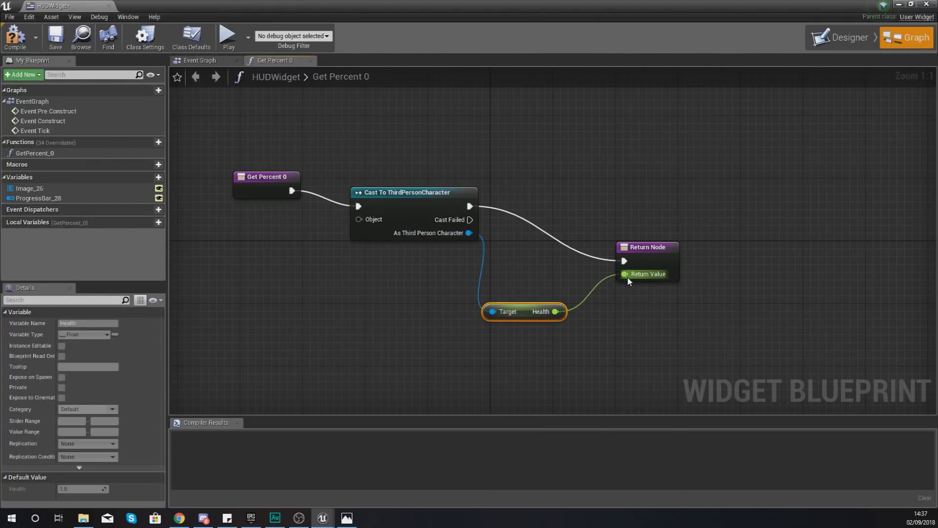
Feed Get Player Character into the cast's Object pin and tidy the node
drag(359, 219, 269, 305)
text(get player character)
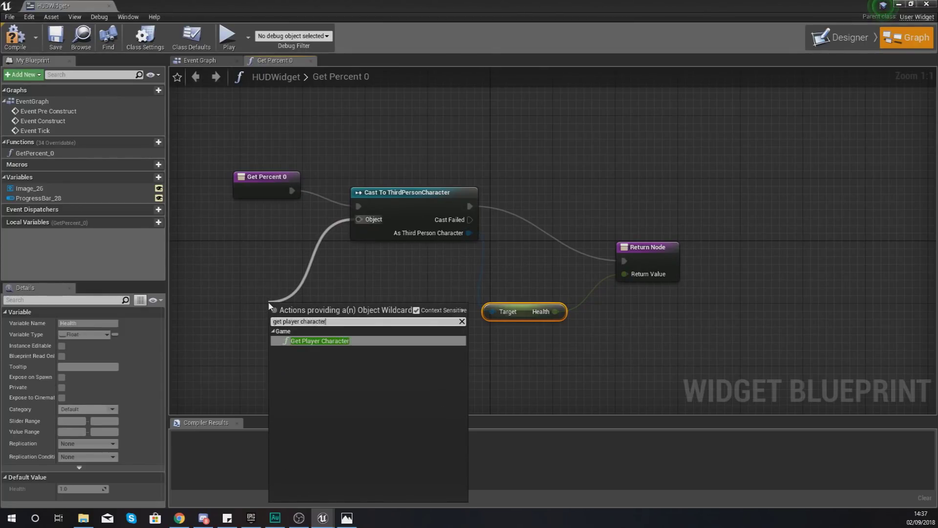
key(Return)
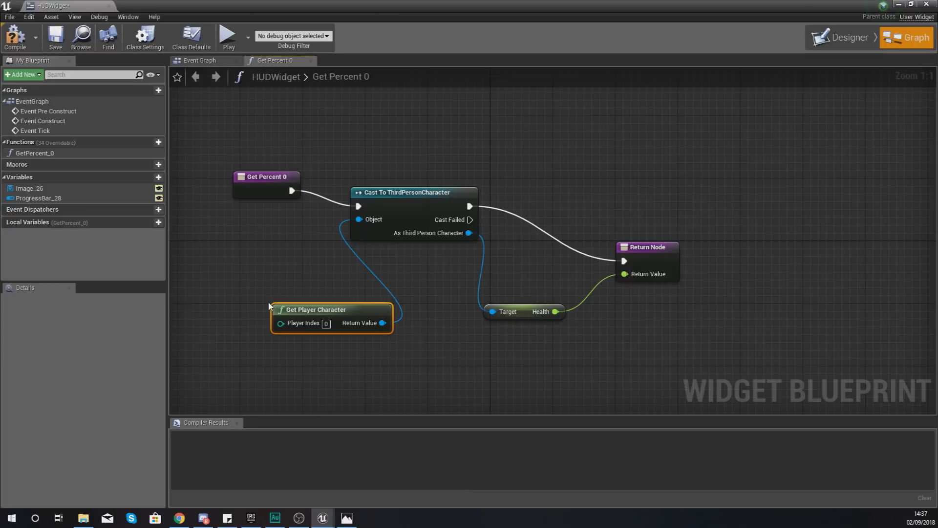
drag(294, 303, 239, 295)
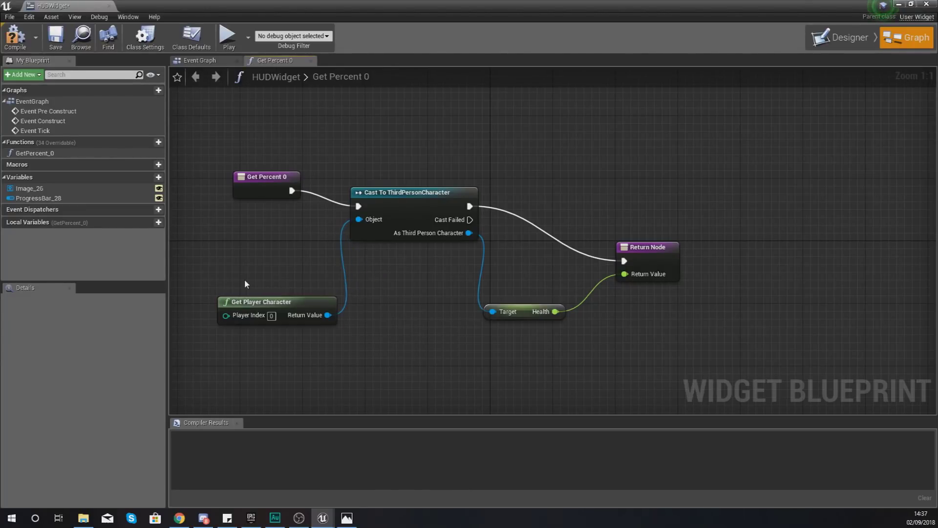
click(843, 44)
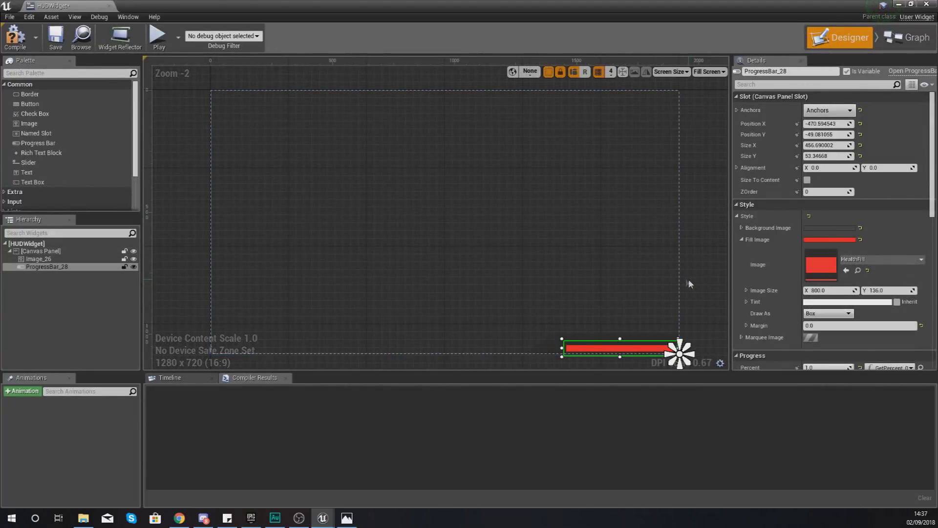
Check the bar's Percent binding, compile HUDWidget, and close its editor
right_drag(687, 283, 590, 246)
scroll(904, 308, down, 3)
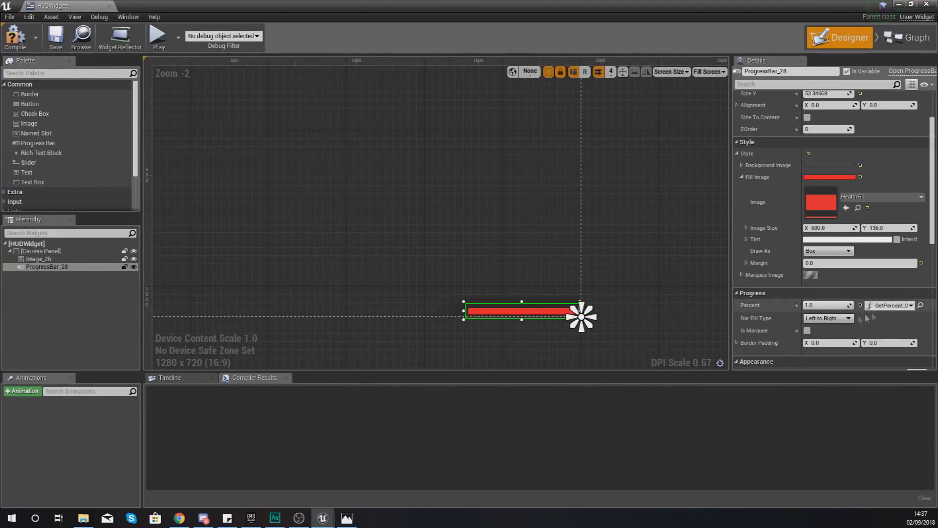
mouse_move(823, 304)
mouse_down()
mouse_move(781, 304)
mouse_move(833, 304)
mouse_up()
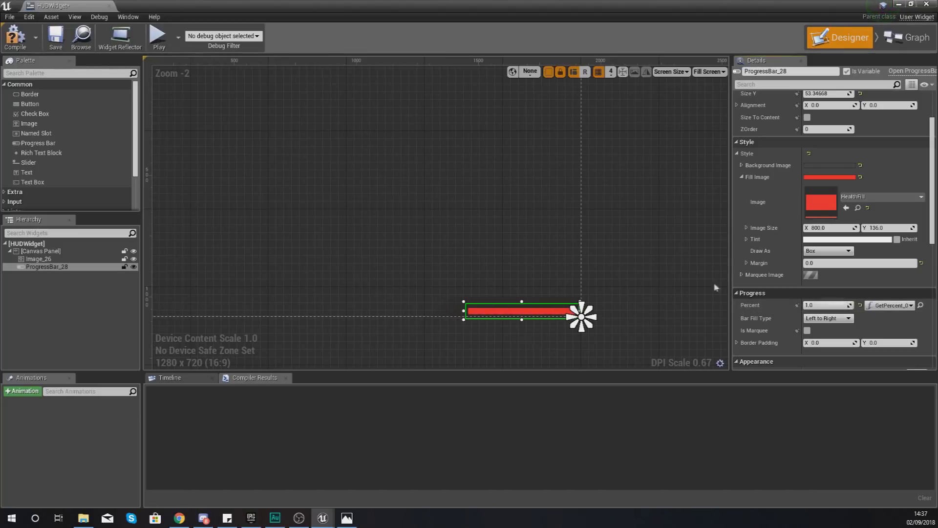
click(699, 283)
click(24, 47)
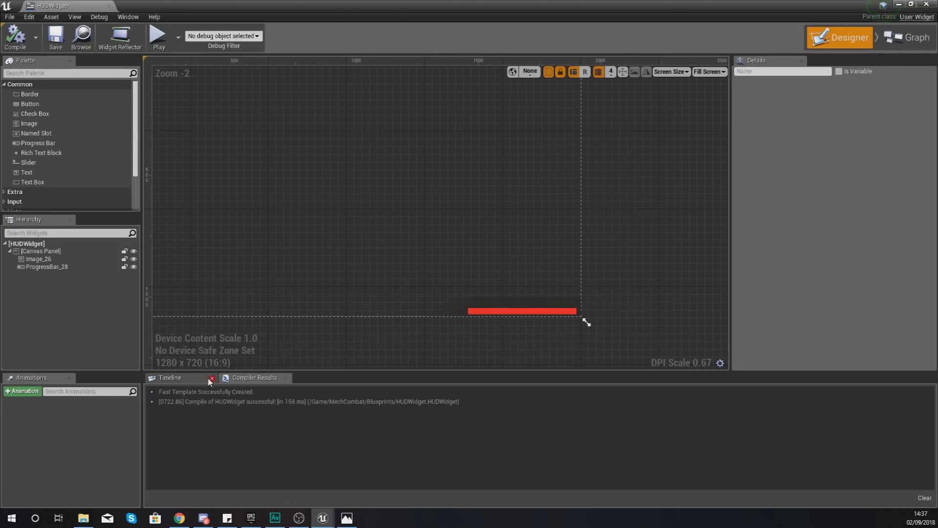
click(924, 4)
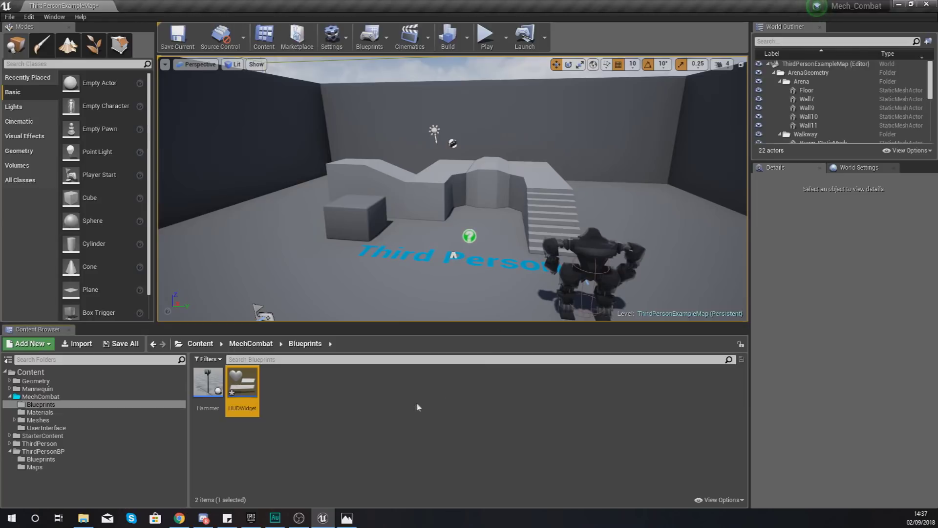
Open ThirdPersonCharacter and bring its AttachToComponent node into view
click(72, 451)
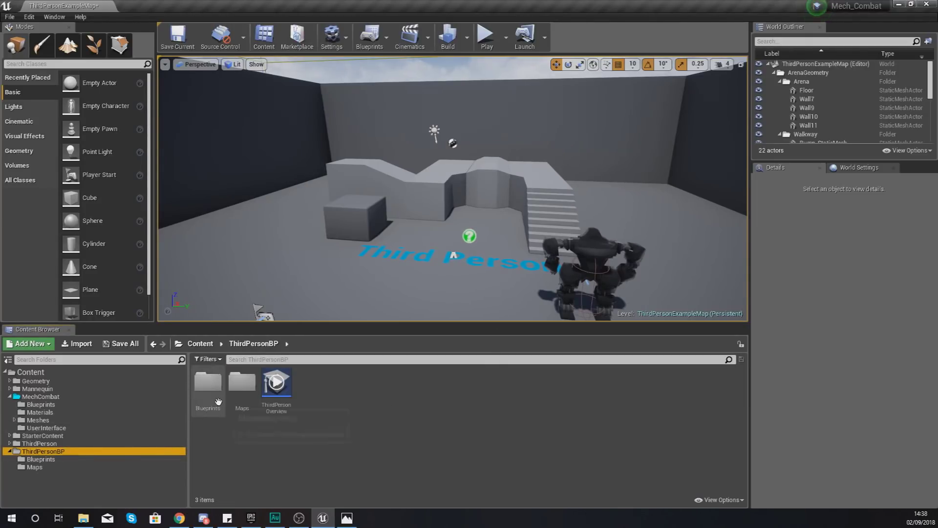
click(72, 458)
double_click(239, 405)
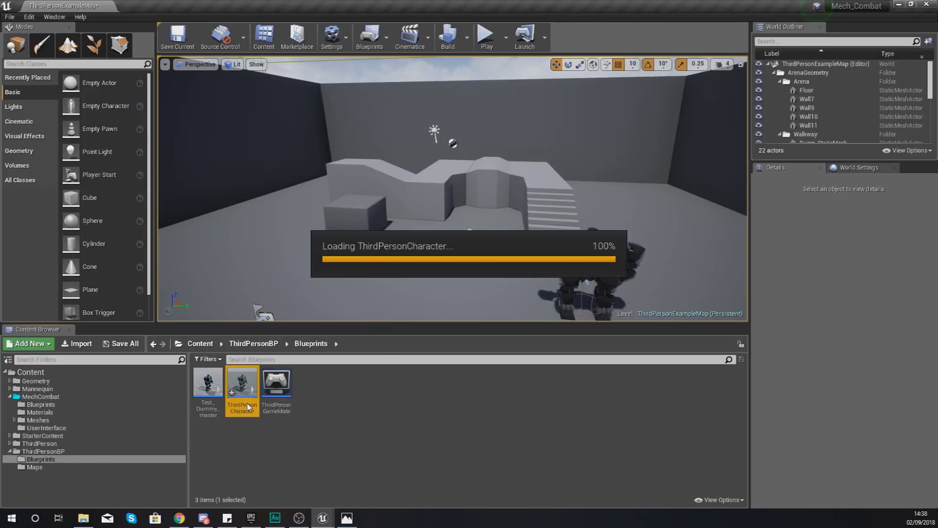
scroll(363, 299, down, 4)
scroll(345, 275, up, 2)
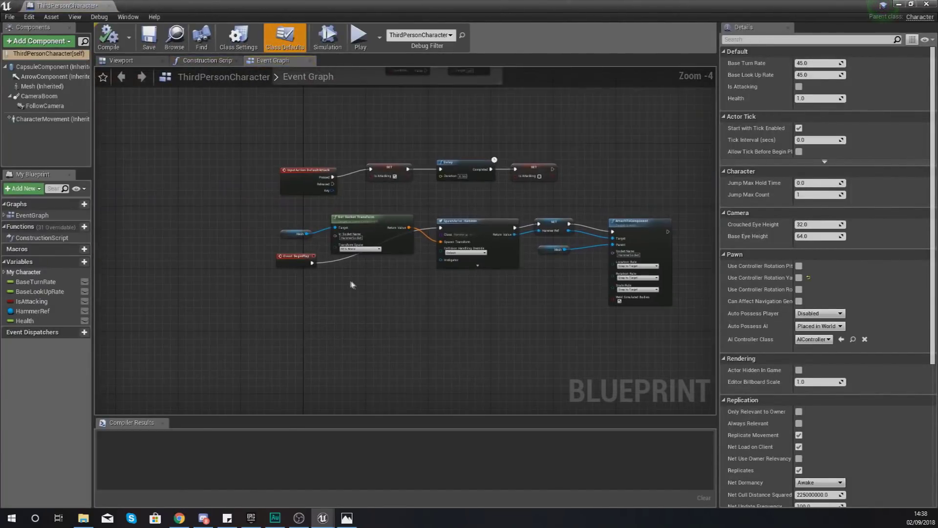
right_drag(456, 298, 183, 286)
right_drag(587, 207, 410, 211)
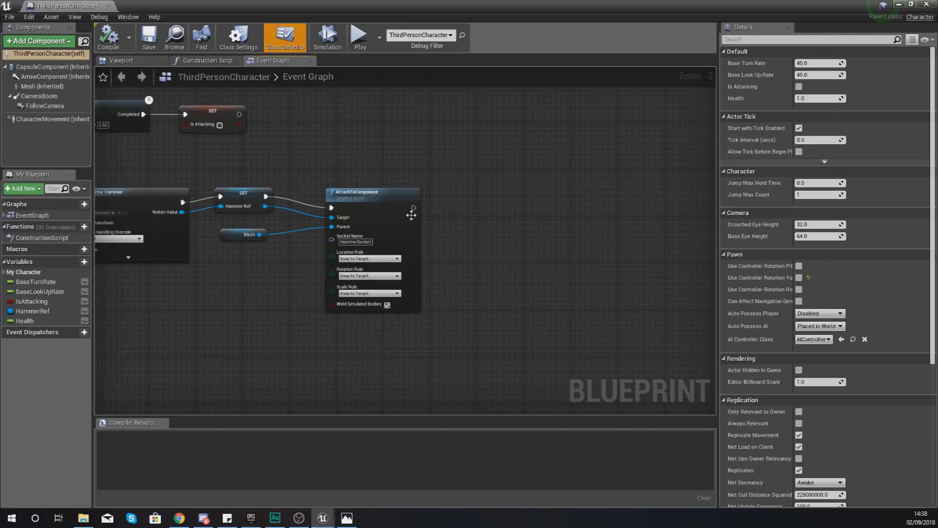
right_drag(369, 267, 506, 350)
right_drag(511, 318, 245, 321)
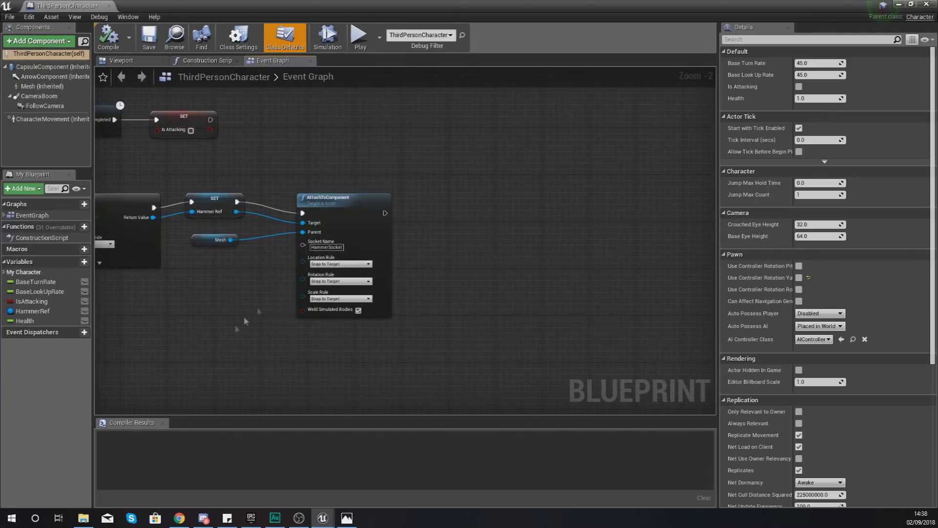
Add a Create Widget node for HUDWidget after AttachToComponent
drag(385, 213, 444, 209)
text(create w)
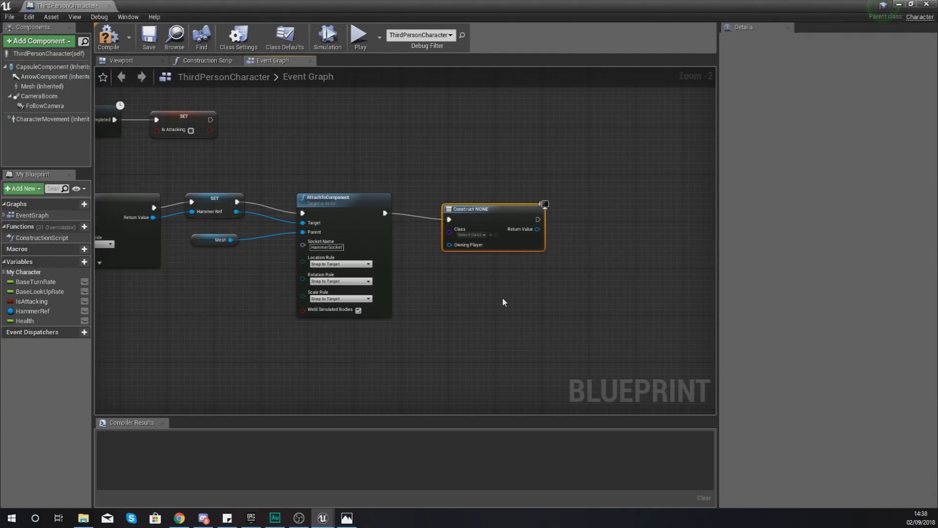
scroll(507, 282, up, 2)
click(471, 213)
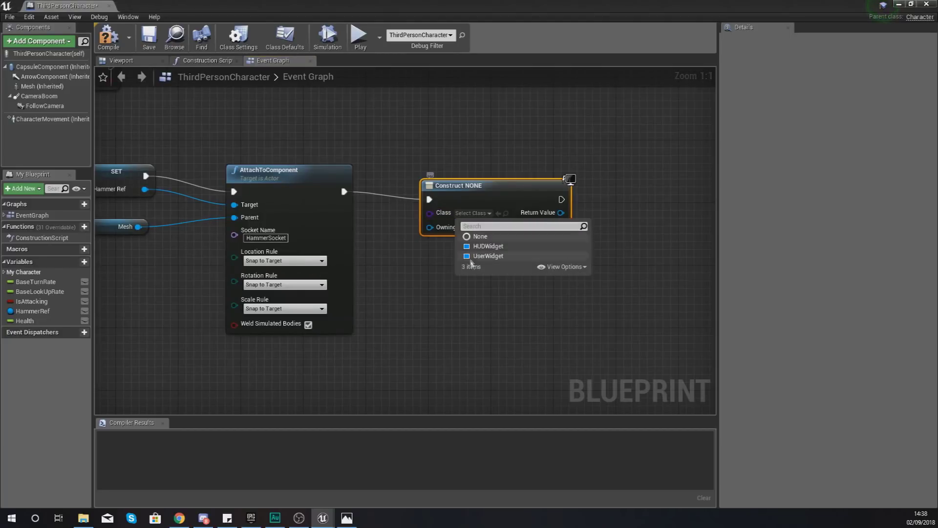
click(488, 246)
Add the created HUDWidget to the viewport, compile, and close the blueprint
drag(376, 222, 441, 216)
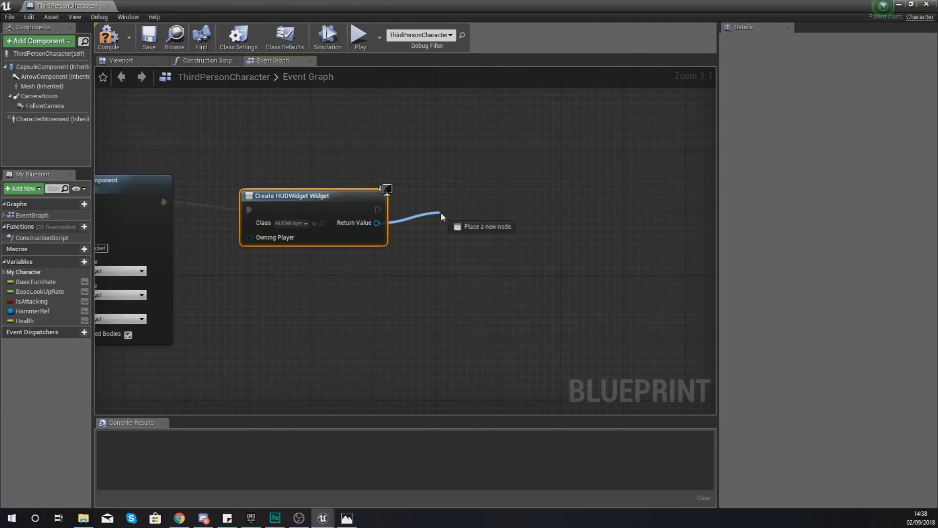
text(add tov)
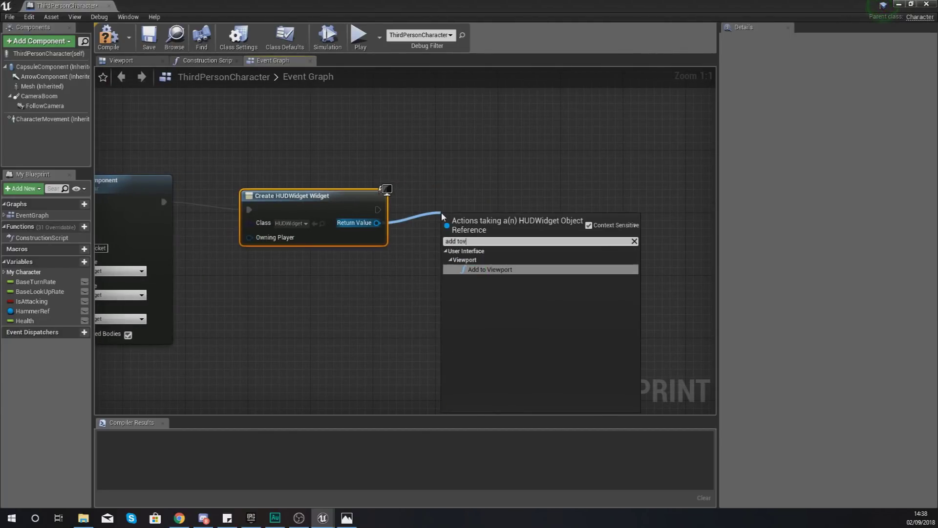
key(Return)
drag(442, 217, 442, 185)
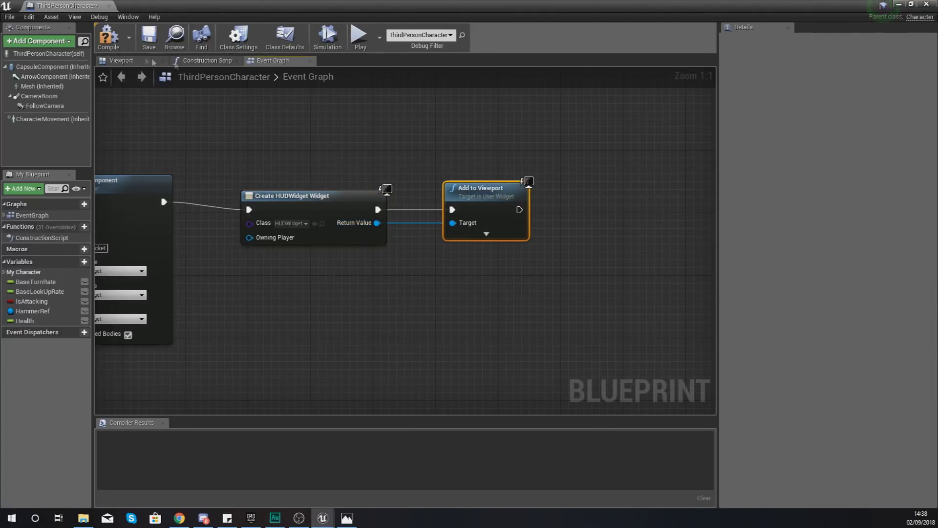
click(106, 44)
click(111, 7)
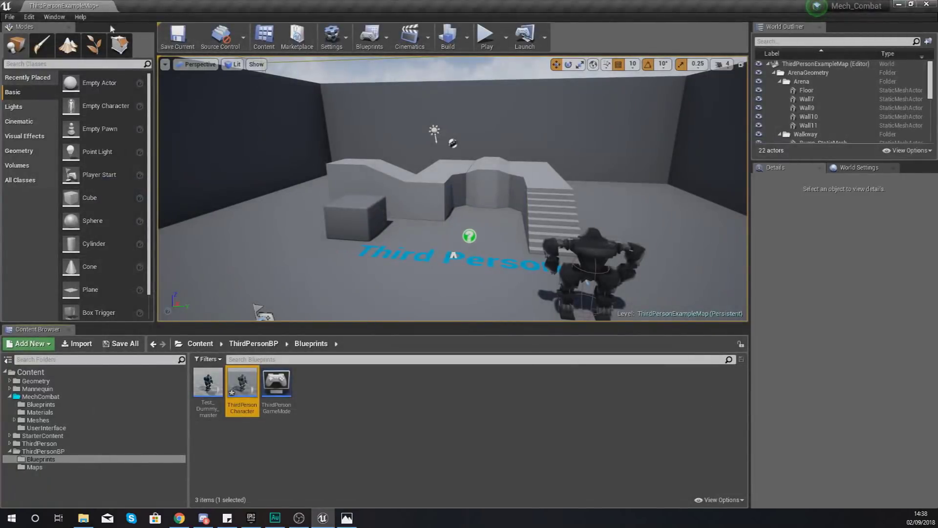
Open the Level1 map, saving the pending HUDWidget, texture, character and map assets
click(7, 17)
click(29, 43)
click(498, 128)
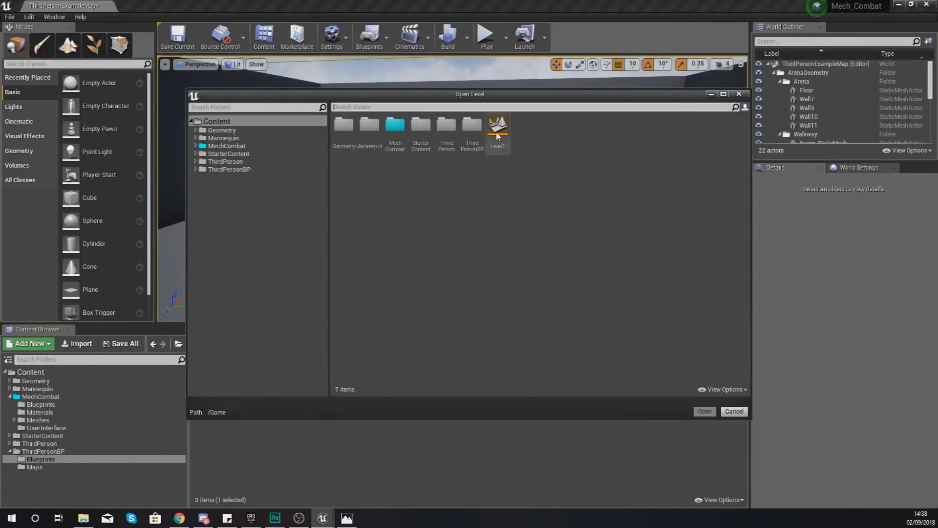
double_click(502, 137)
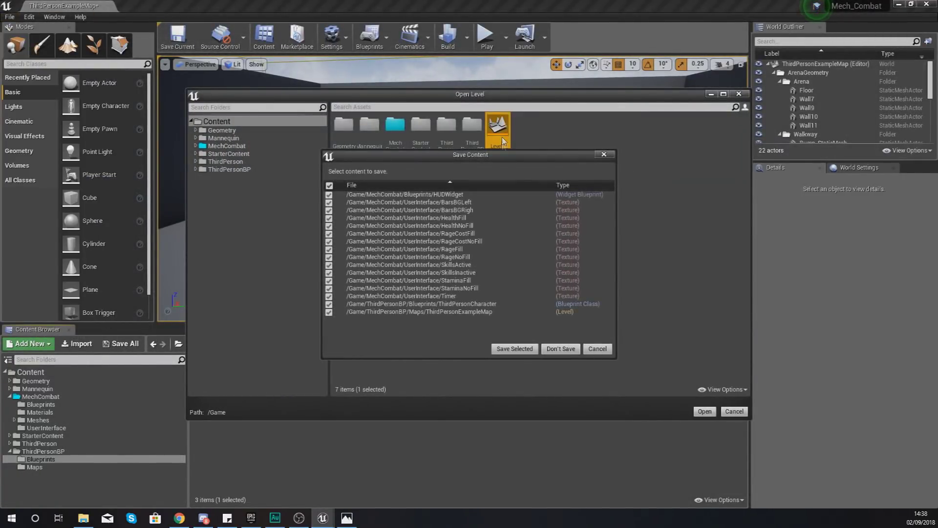
click(512, 350)
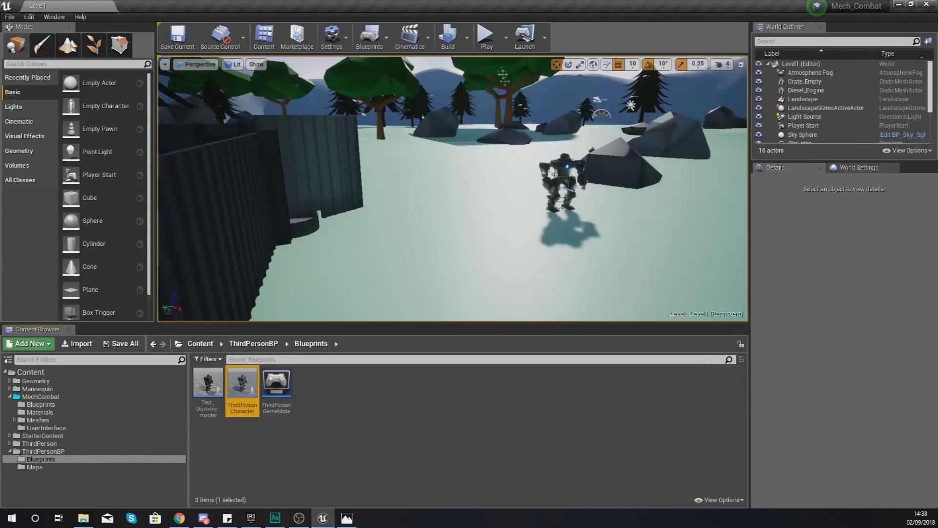
click(486, 36)
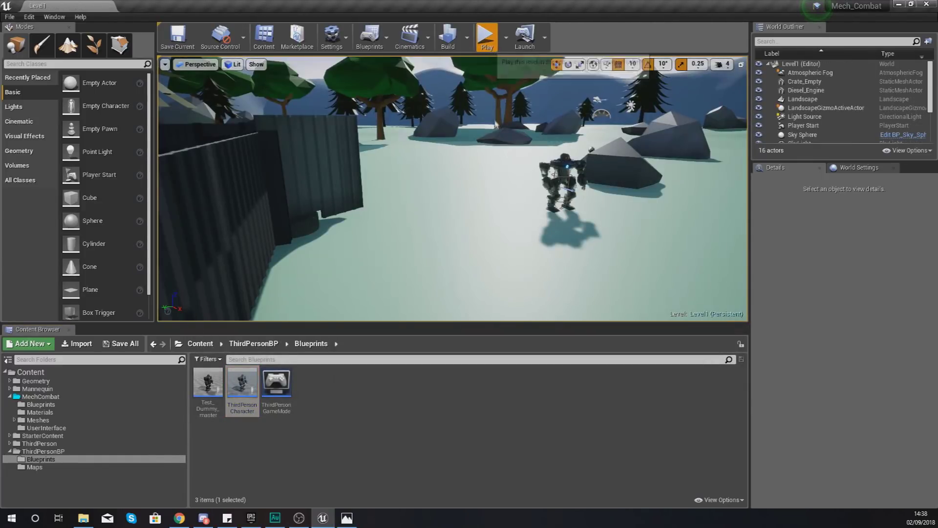
key(w)
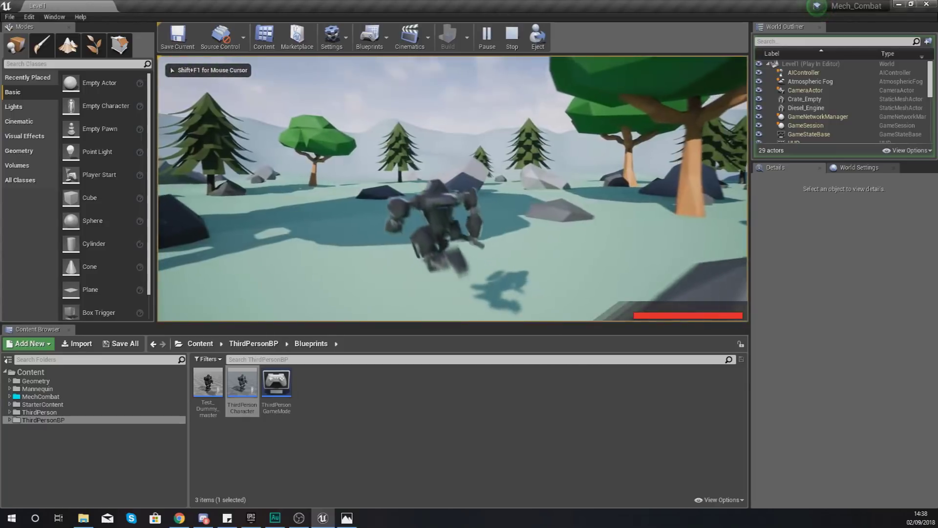
key(w)
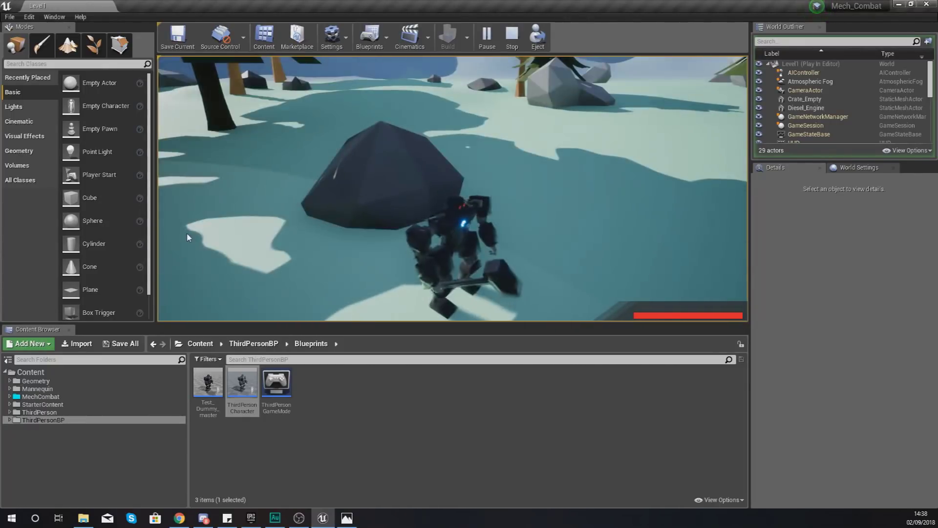
key(Escape)
click(251, 379)
double_click(251, 379)
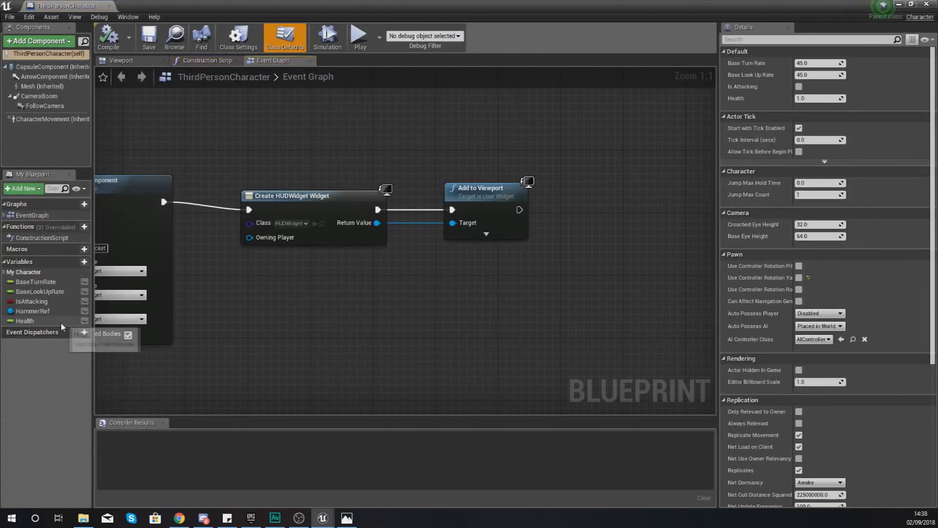
Set Health's default value to 0.6 and compile ThirdPersonCharacter
click(62, 323)
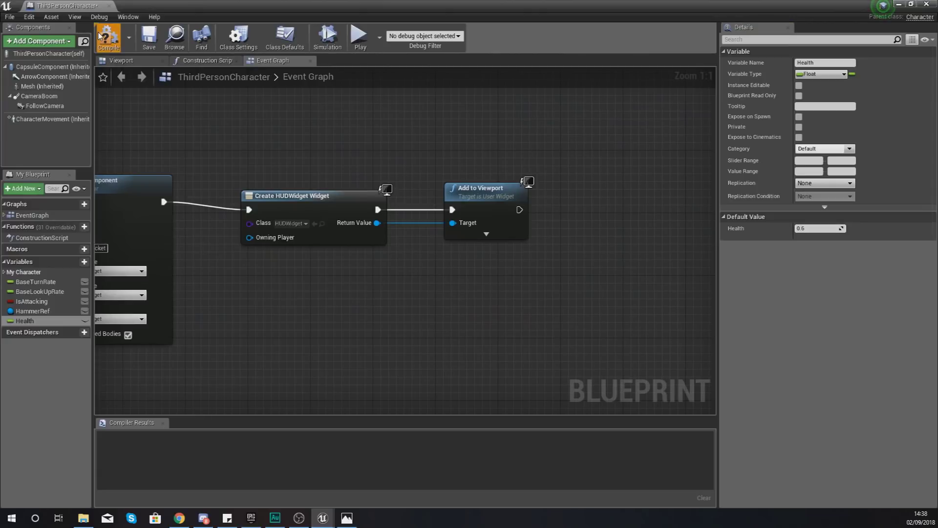
key(F7)
click(111, 6)
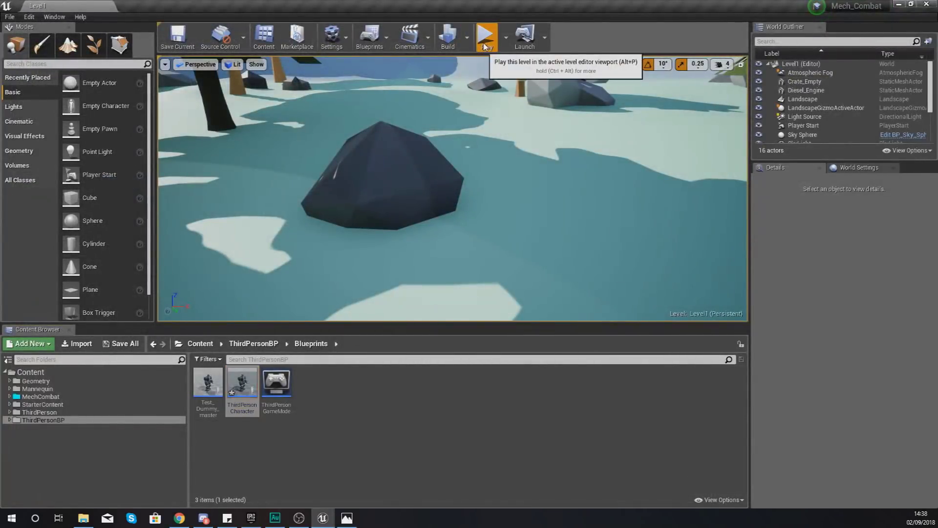
Play the level and run the mech around to see the partly filled red bar
click(486, 35)
key(w)
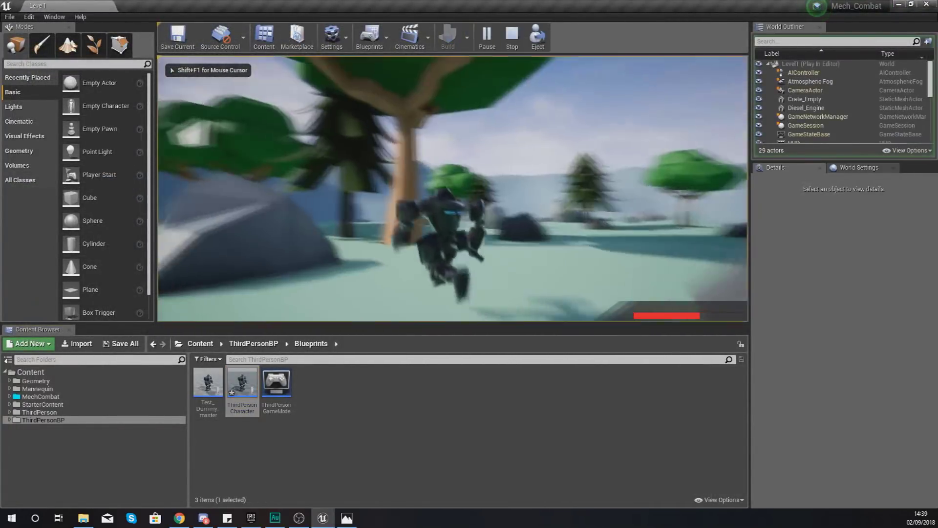
key(s)
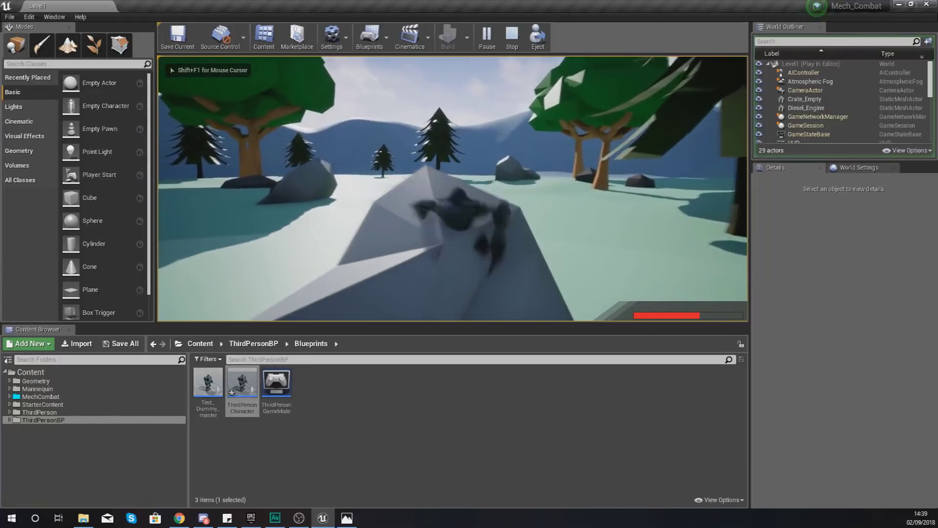
key(w)
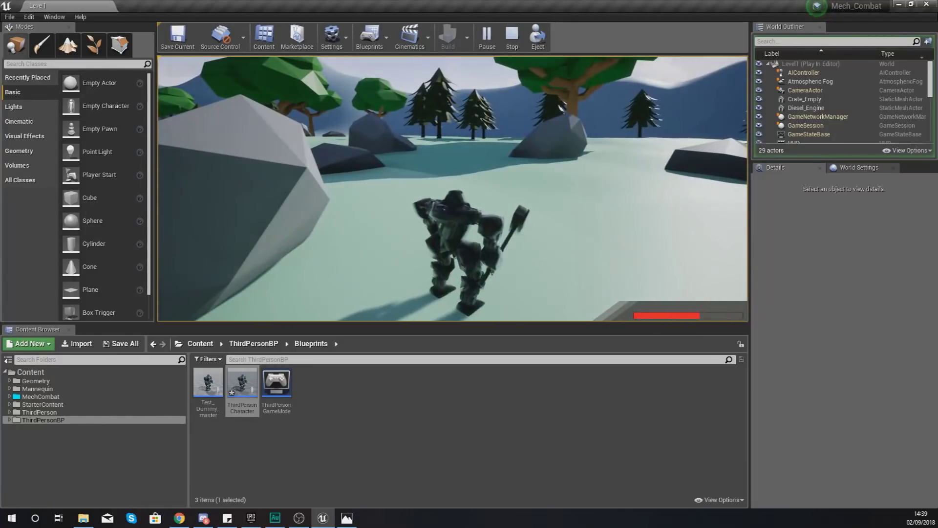
key(Escape)
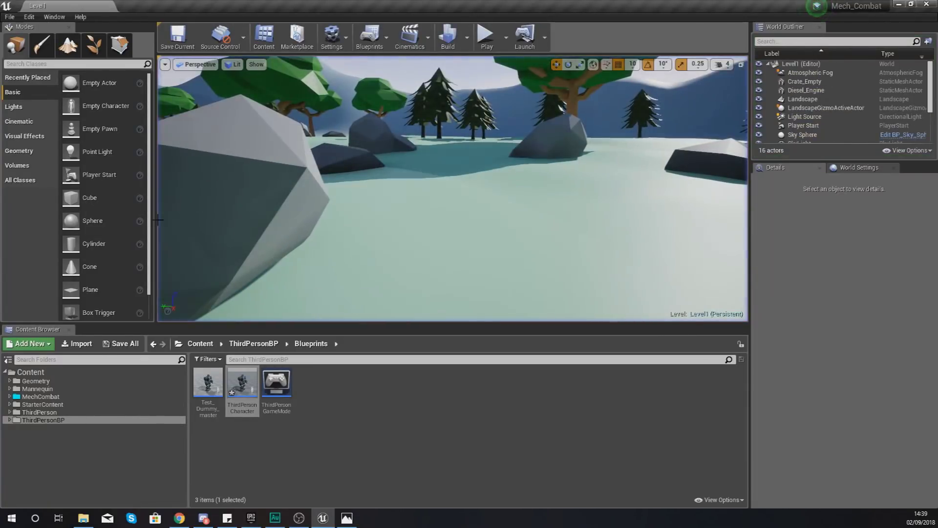